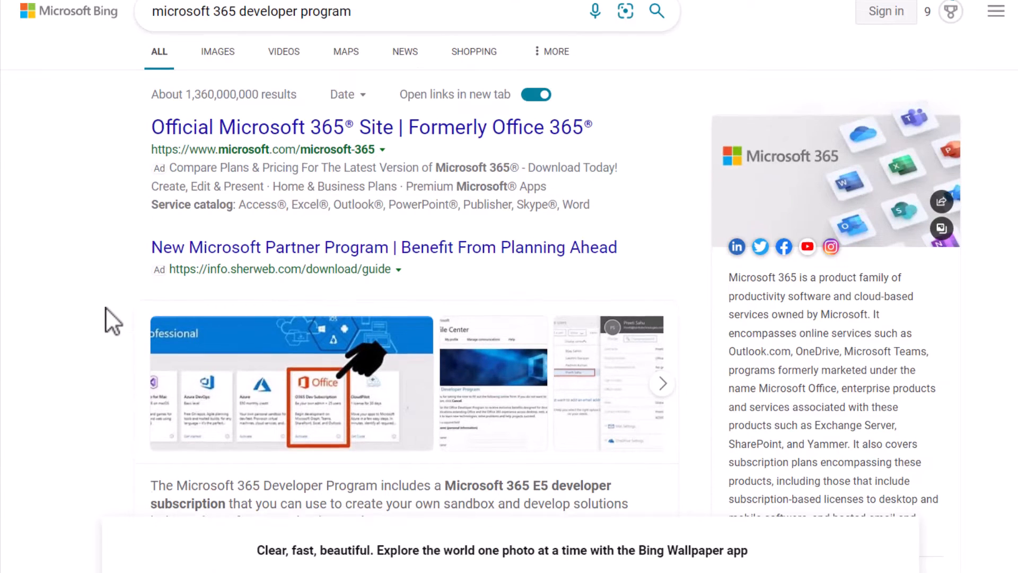
# Step: Open the Microsoft 365 Dev Center's Developer Program page from the search results and start joining the program
pyautogui.scroll(-10, 106, 307)
pyautogui.scroll(-2, 106, 307)
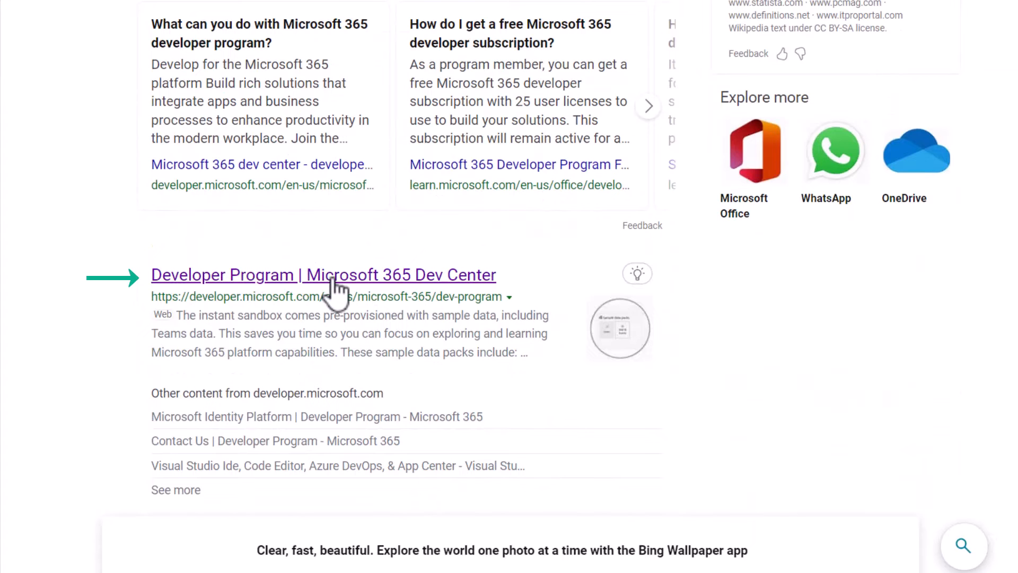
pyautogui.click(445, 276)
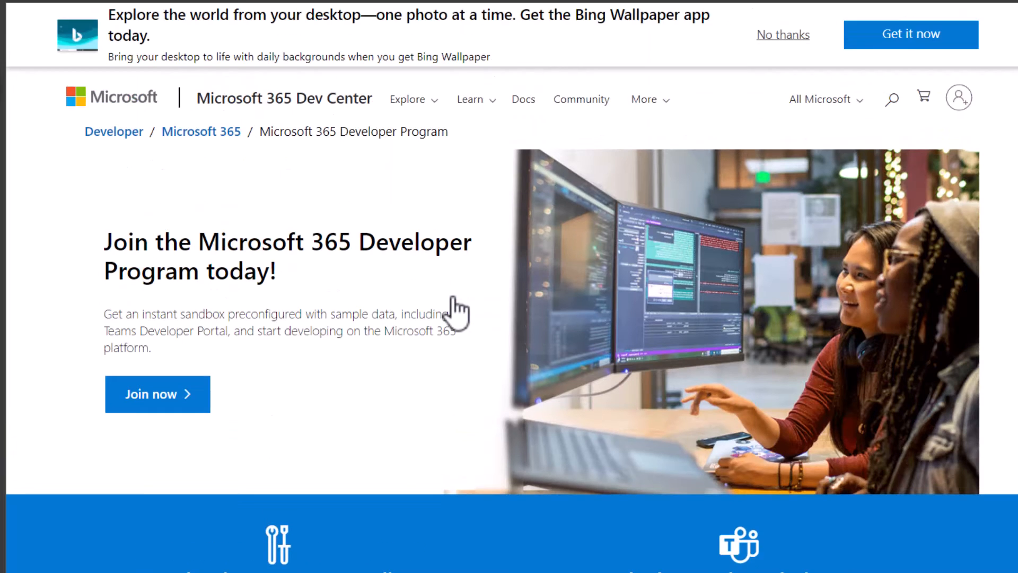
pyautogui.click(149, 398)
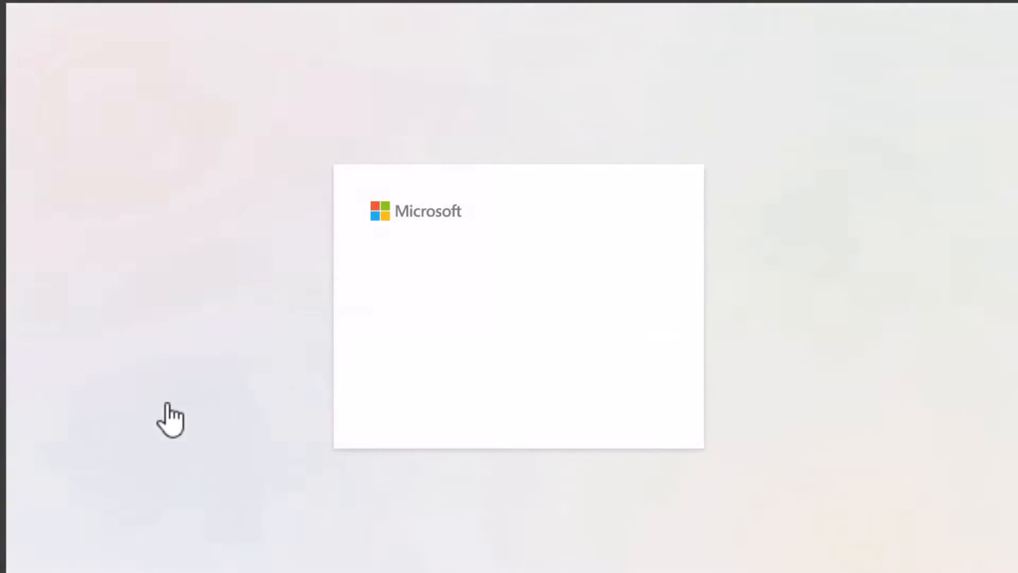
# Step: Sign in to Microsoft with the saved account e-mail and enter the account password
pyautogui.click(425, 258)
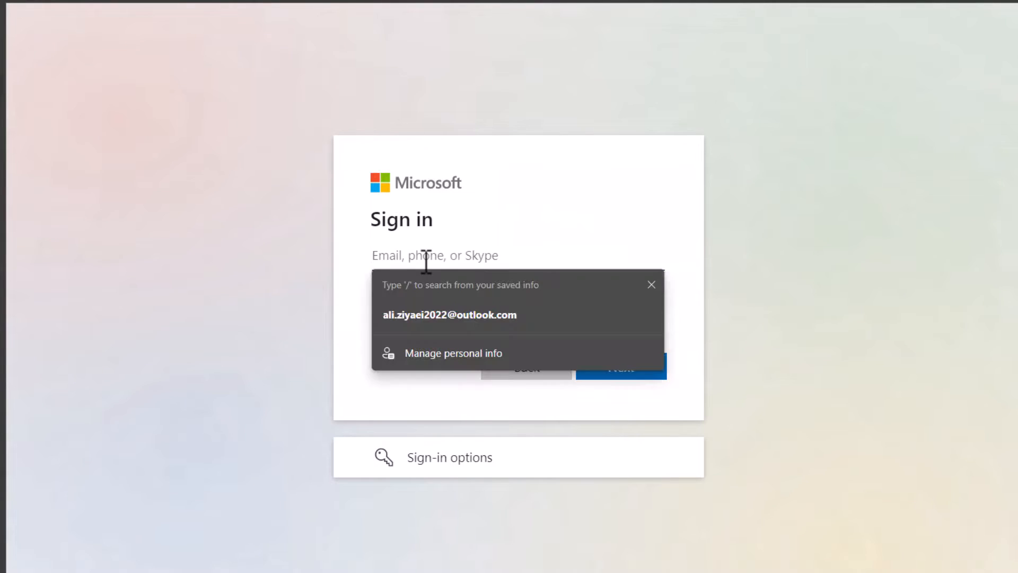
pyautogui.click(440, 314)
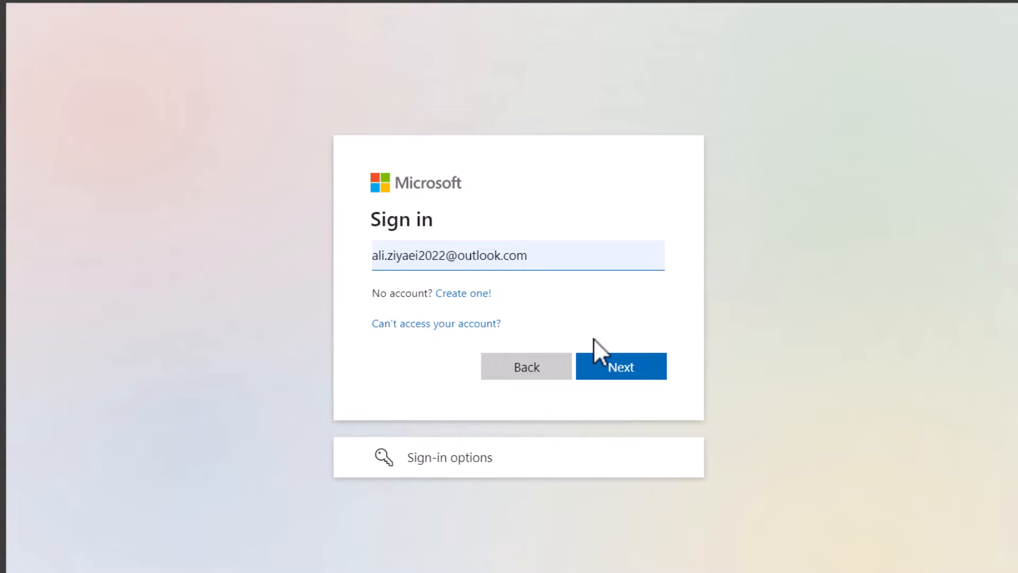
pyautogui.click(628, 366)
pyautogui.write('•••••••••••••••••')
pyautogui.click(639, 412)
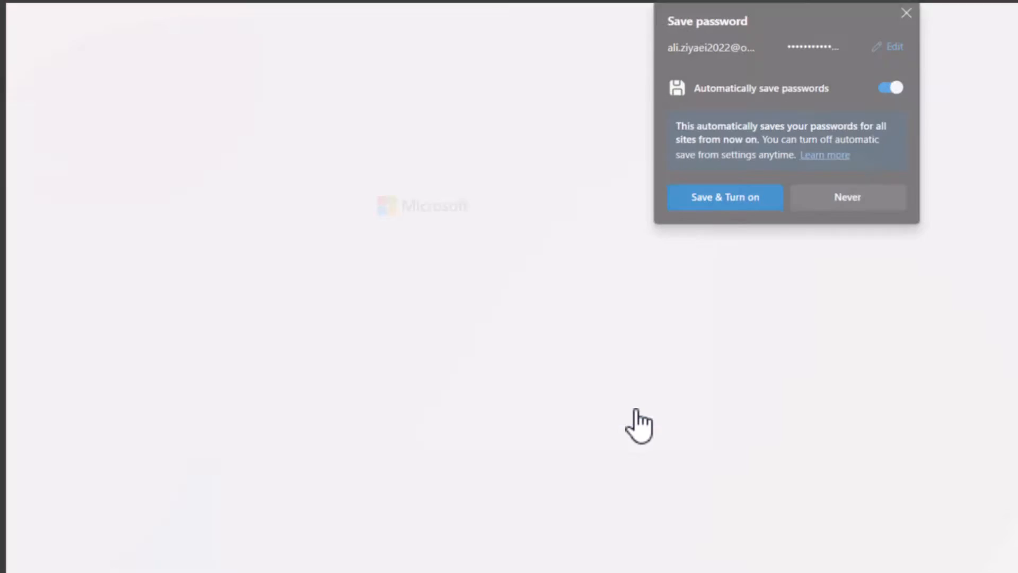
# Step: Save the password in the browser with automatic password saving turned on, and decline to stay signed in
pyautogui.click(729, 195)
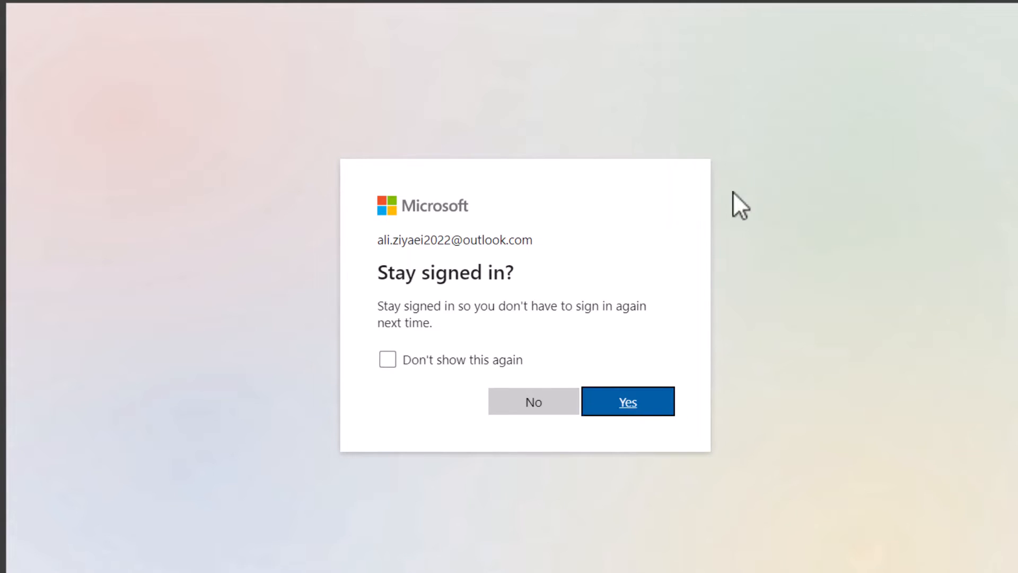
pyautogui.click(570, 403)
pyautogui.click(935, 192)
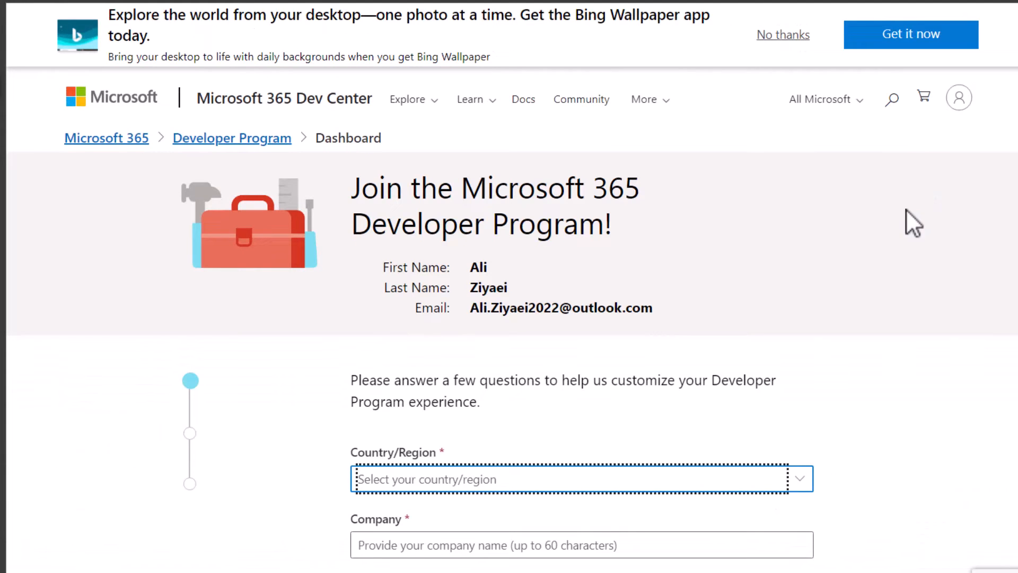
# Step: Set the Country/Region of the Developer Program registration to Canada
pyautogui.scroll(-3, 905, 209)
pyautogui.scroll(-2, 906, 209)
pyautogui.write('Cambodia')
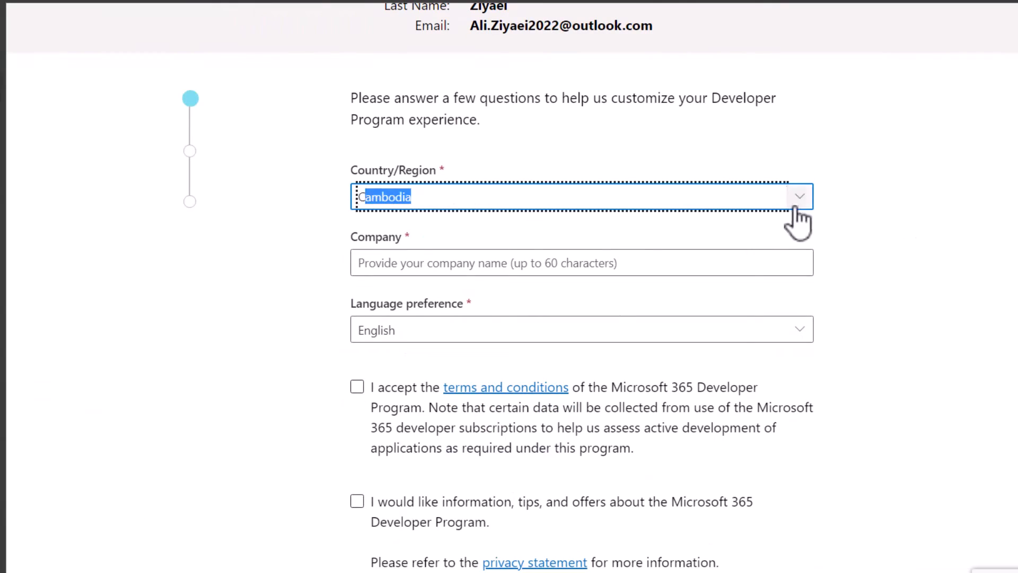
pyautogui.click(800, 197)
pyautogui.scroll(-10, 614, 387)
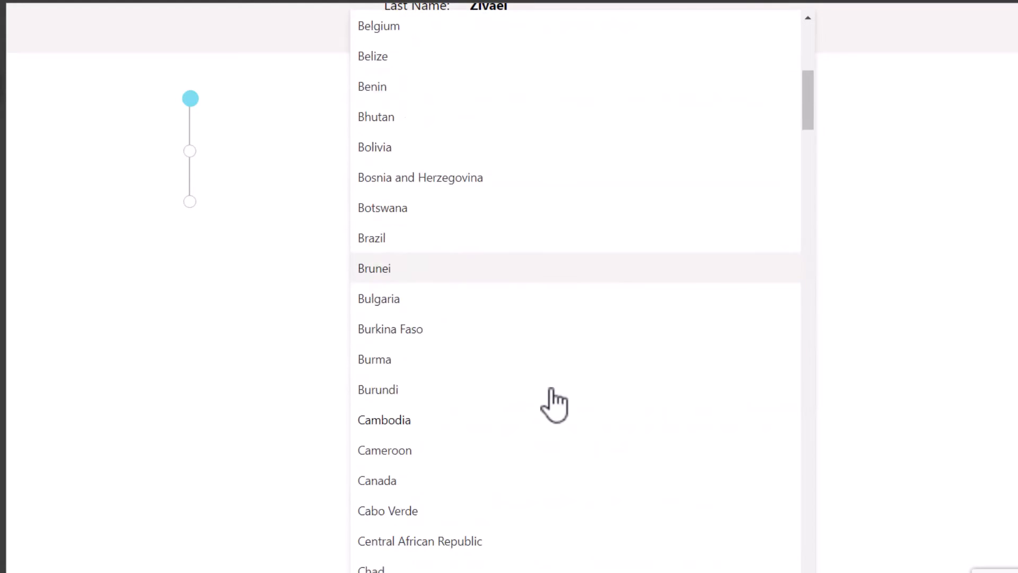
pyautogui.scroll(2, 527, 409)
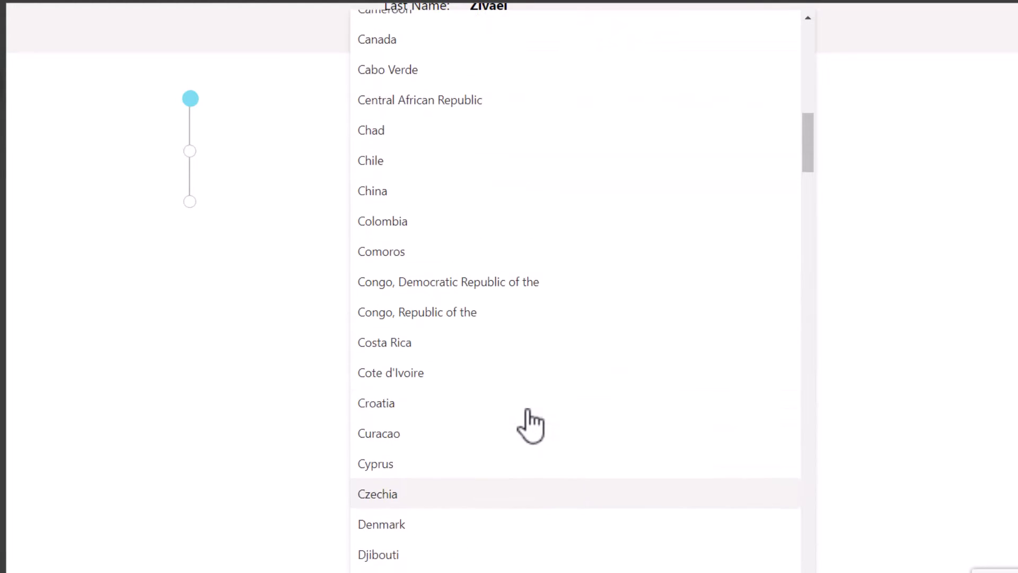
pyautogui.click(380, 50)
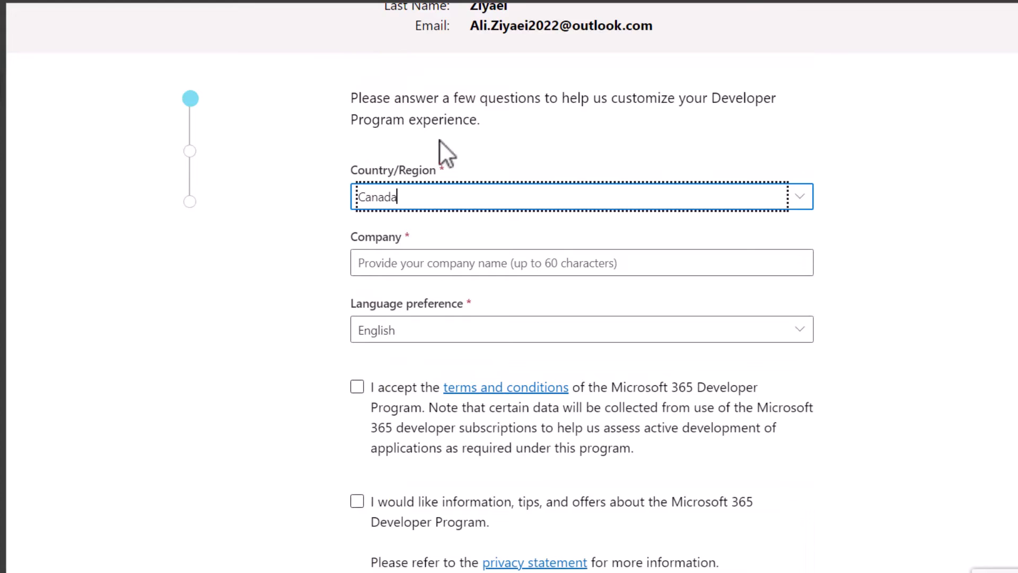
# Step: Enter "AZ Training Demo" as the company, accept the terms and conditions, and continue to the developer focus question
pyautogui.click(472, 263)
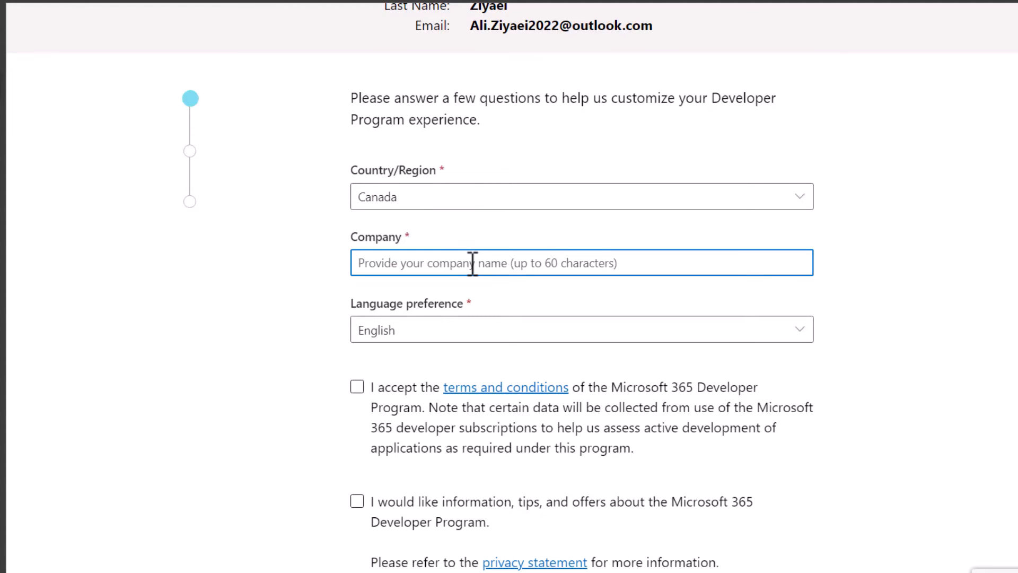
pyautogui.write('AZ')
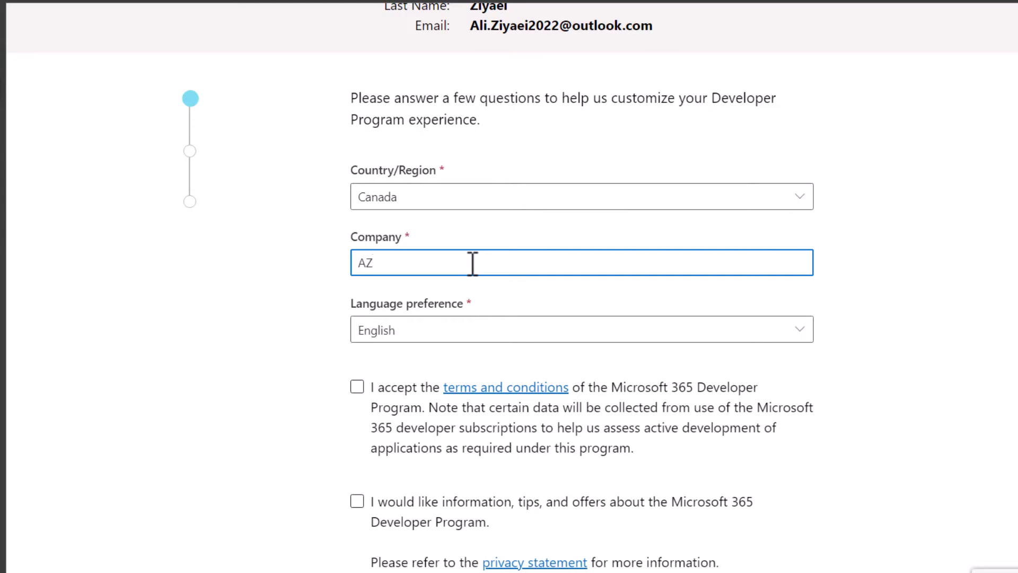
pyautogui.write(' Training Demo')
pyautogui.click(358, 383)
pyautogui.scroll(-5, 359, 395)
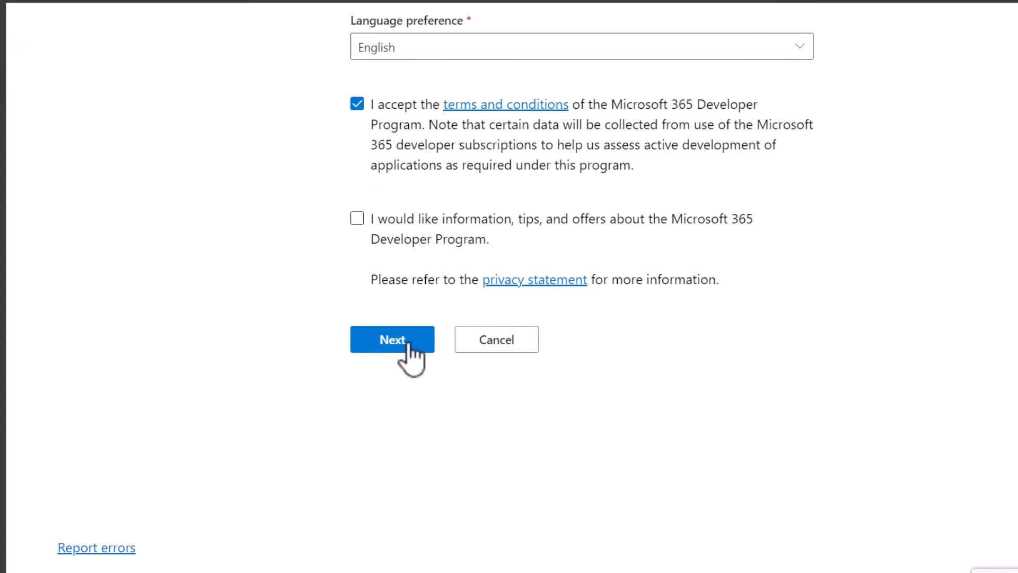
pyautogui.click(412, 358)
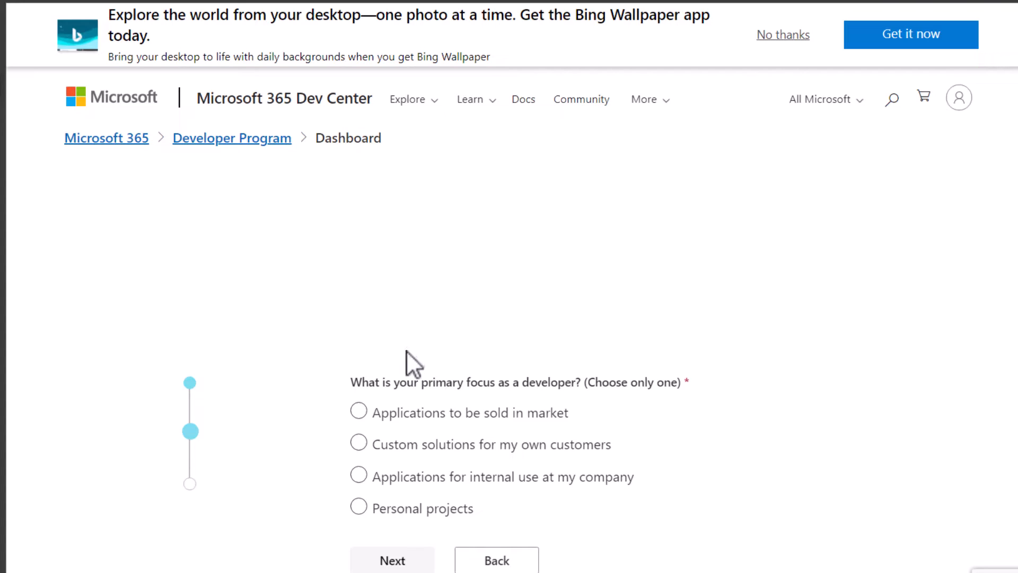
# Step: Choose "Personal projects" as the primary focus as a developer and continue
pyautogui.click(415, 444)
pyautogui.click(415, 475)
pyautogui.click(412, 504)
pyautogui.click(410, 505)
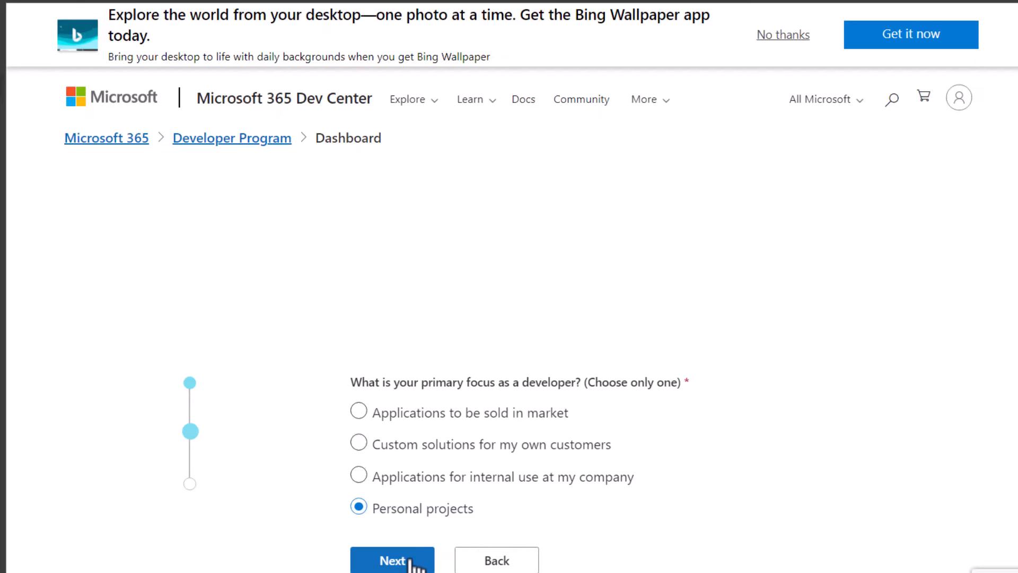
pyautogui.click(411, 562)
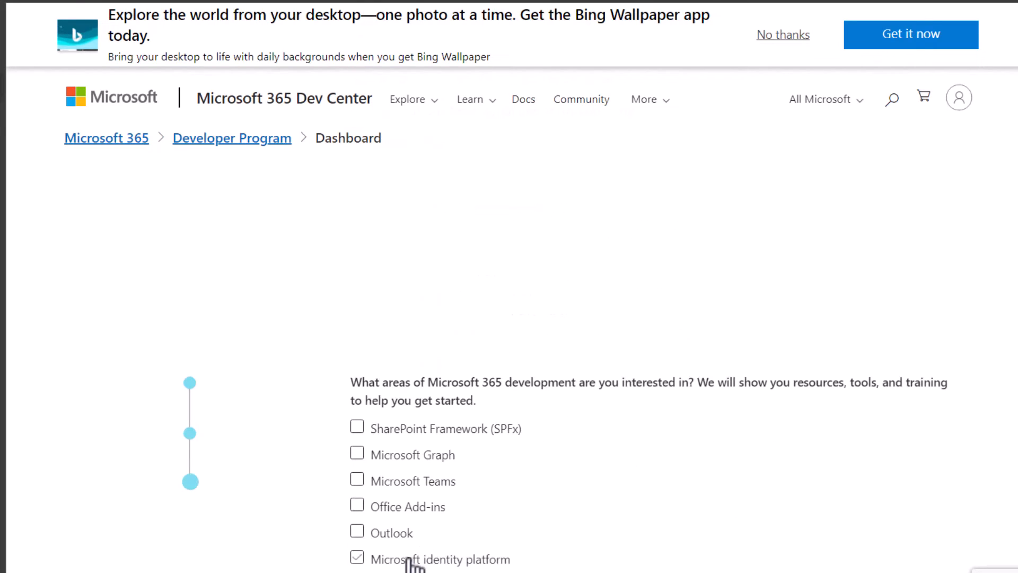
# Step: Select Microsoft Teams as the Microsoft 365 development area of interest and save the preferences
pyautogui.scroll(-3, 276, 517)
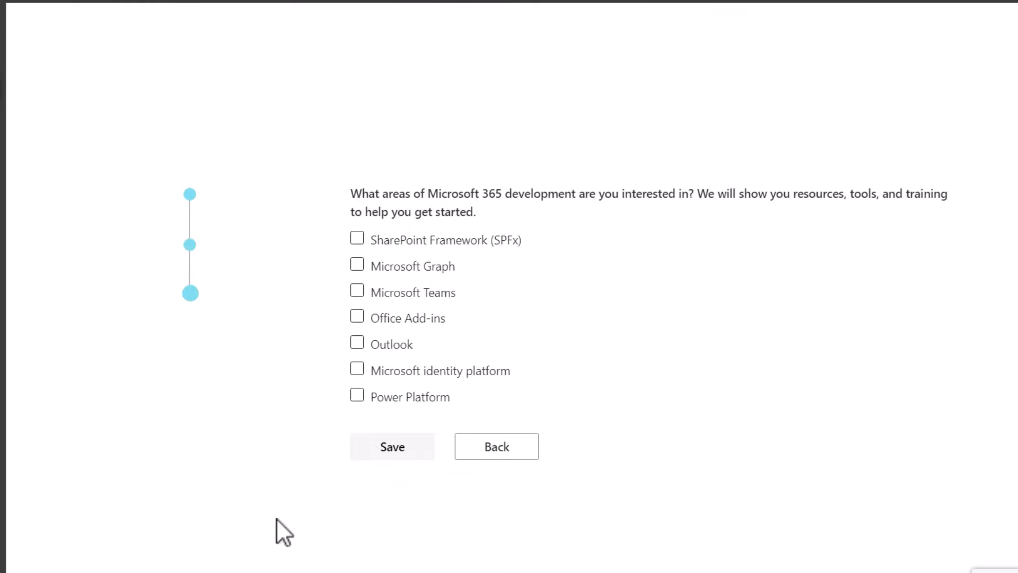
pyautogui.click(357, 291)
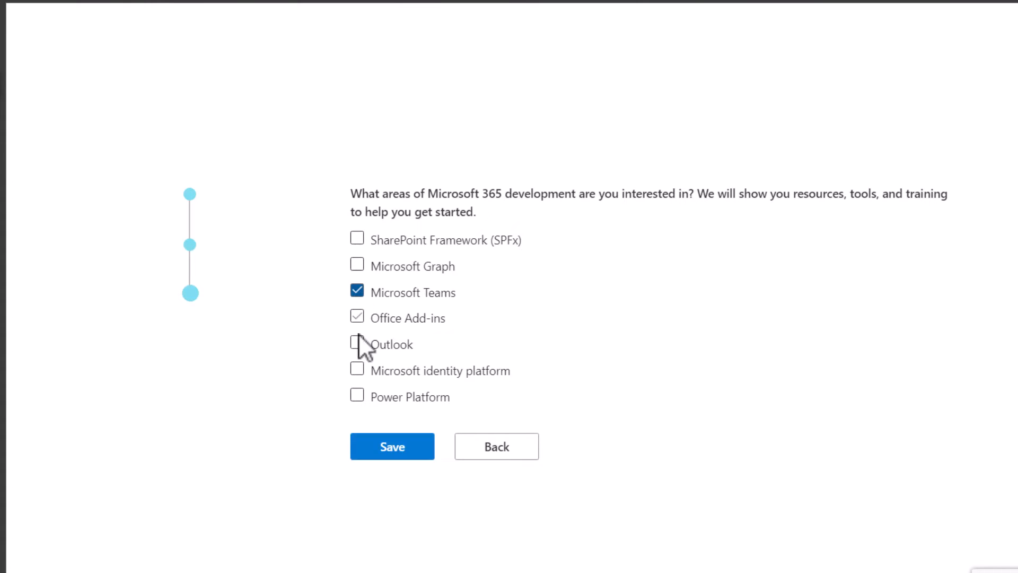
pyautogui.click(406, 448)
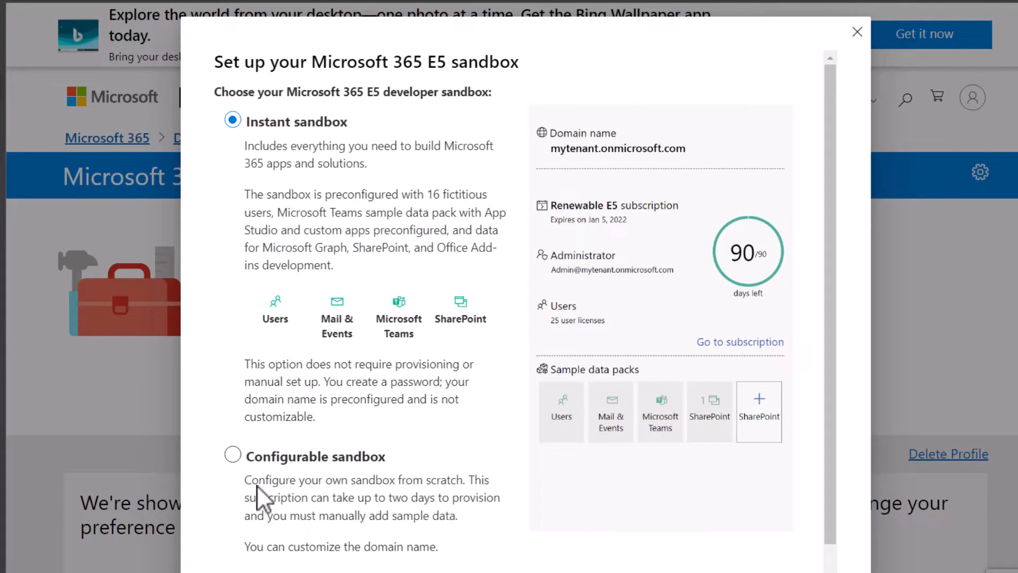
# Step: Review the E5 sandbox options, keep Instant sandbox selected, and continue to its setup form
pyautogui.scroll(-1, 335, 482)
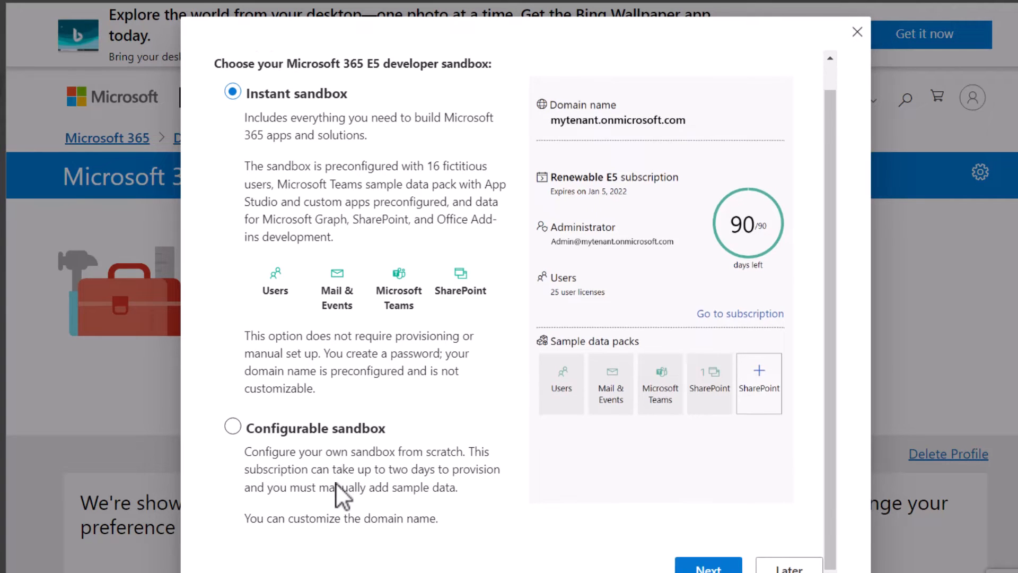
pyautogui.scroll(1, 335, 483)
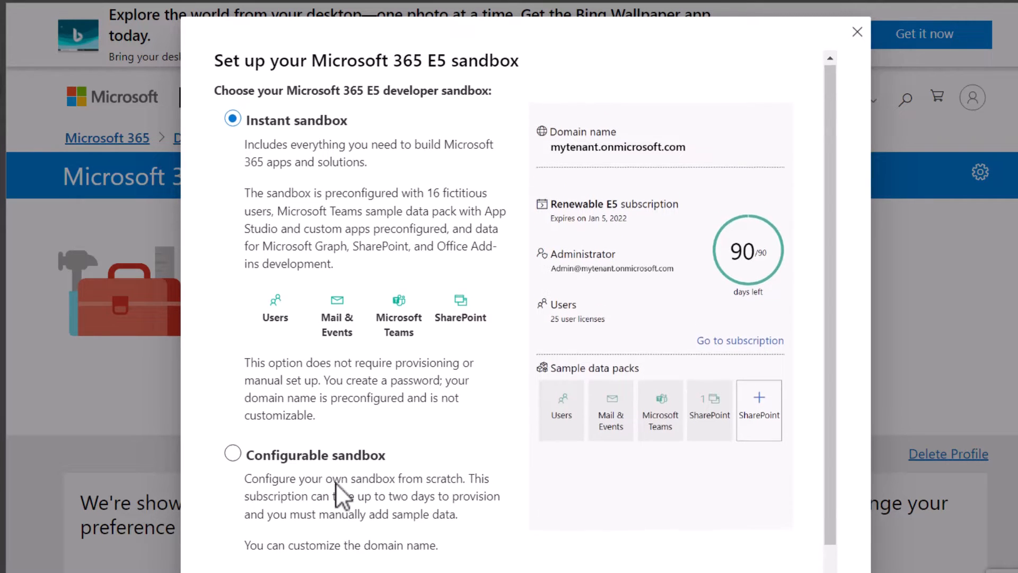
pyautogui.scroll(-1, 743, 561)
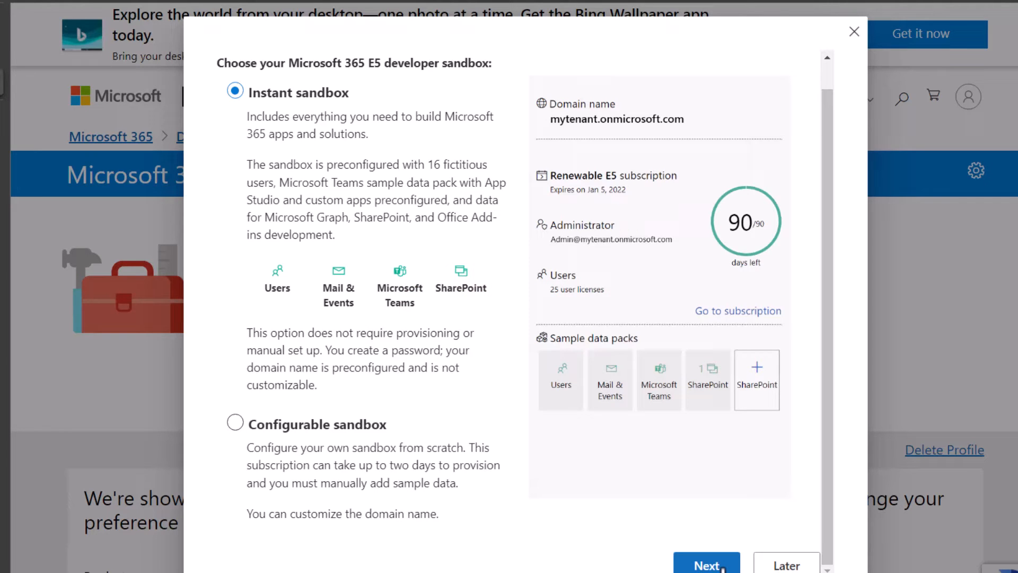
pyautogui.click(706, 565)
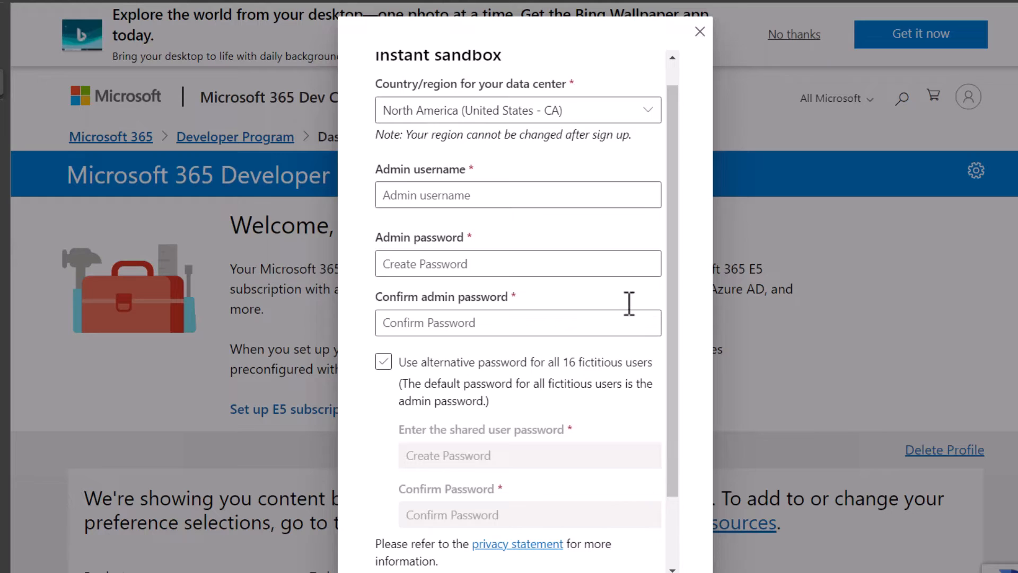
# Step: Keep North America (United States - CA) as the data center region and enter the admin username without a space
pyautogui.click(648, 110)
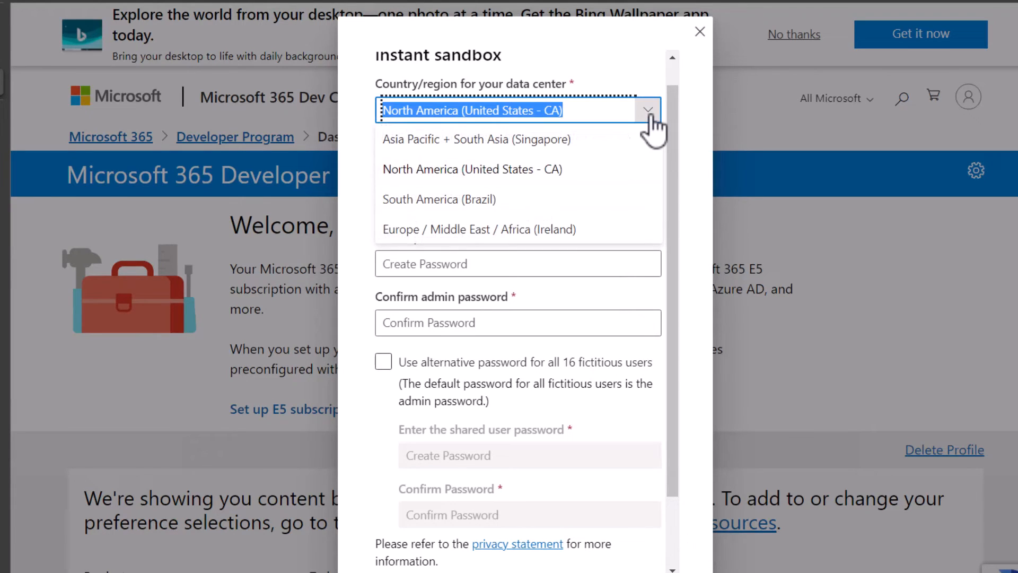
pyautogui.click(610, 59)
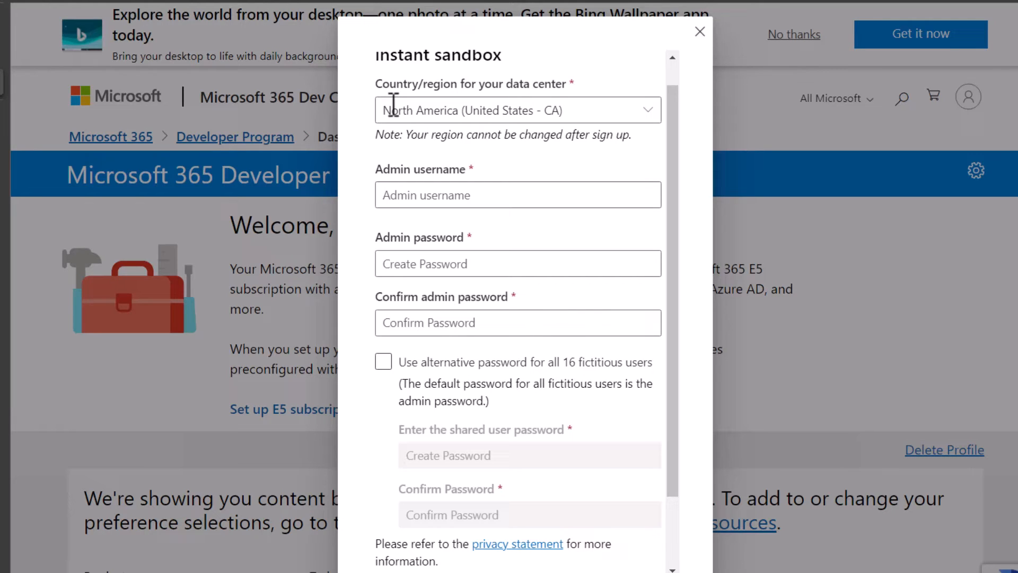
pyautogui.click(428, 194)
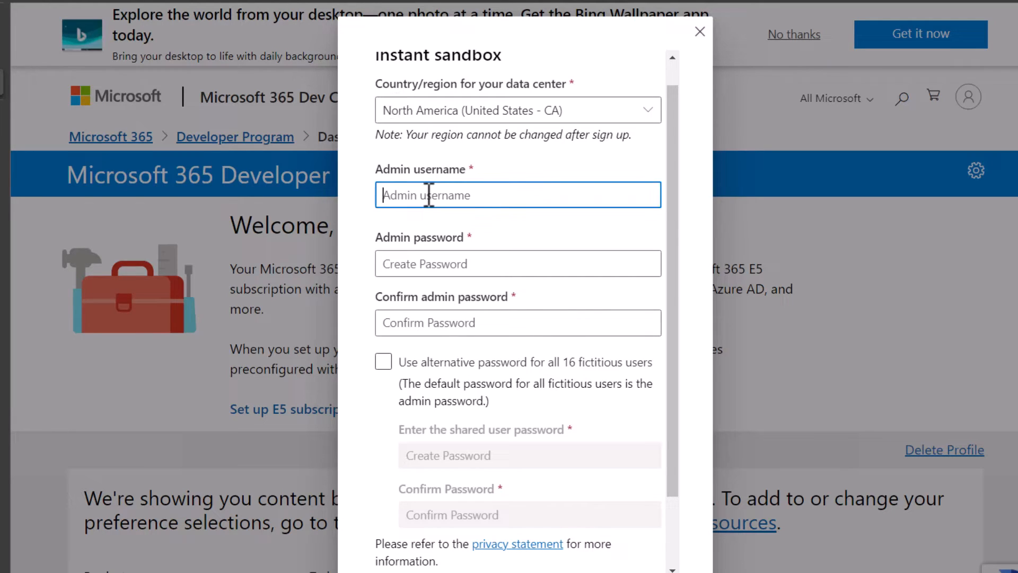
pyautogui.write('Ali Zi')
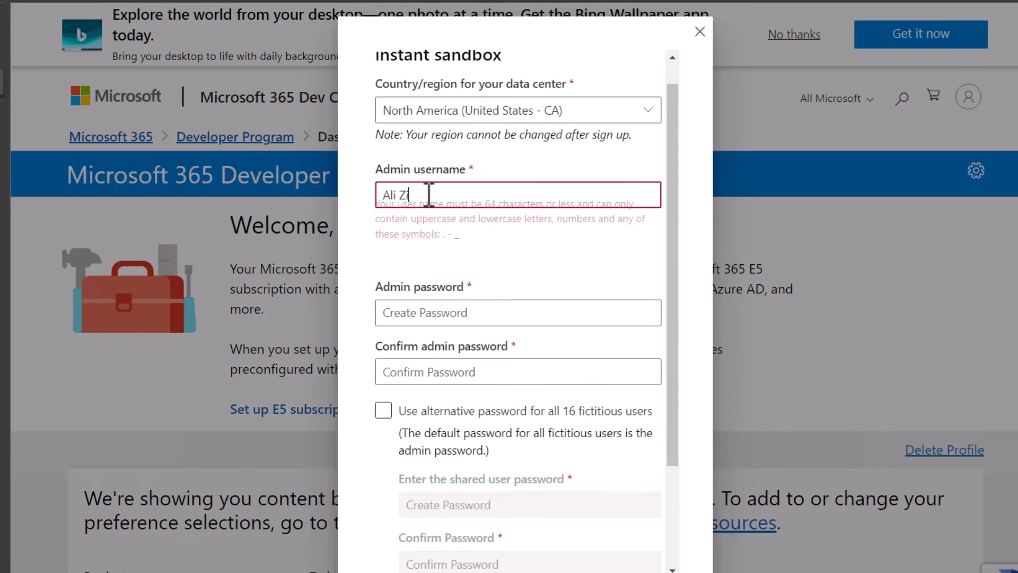
pyautogui.write('yaei')
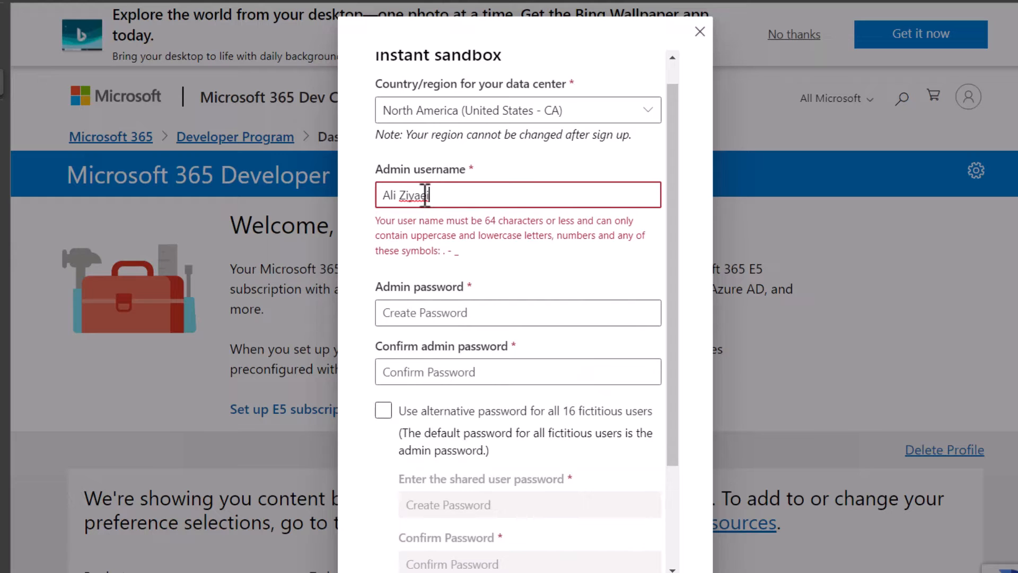
pyautogui.click(412, 195)
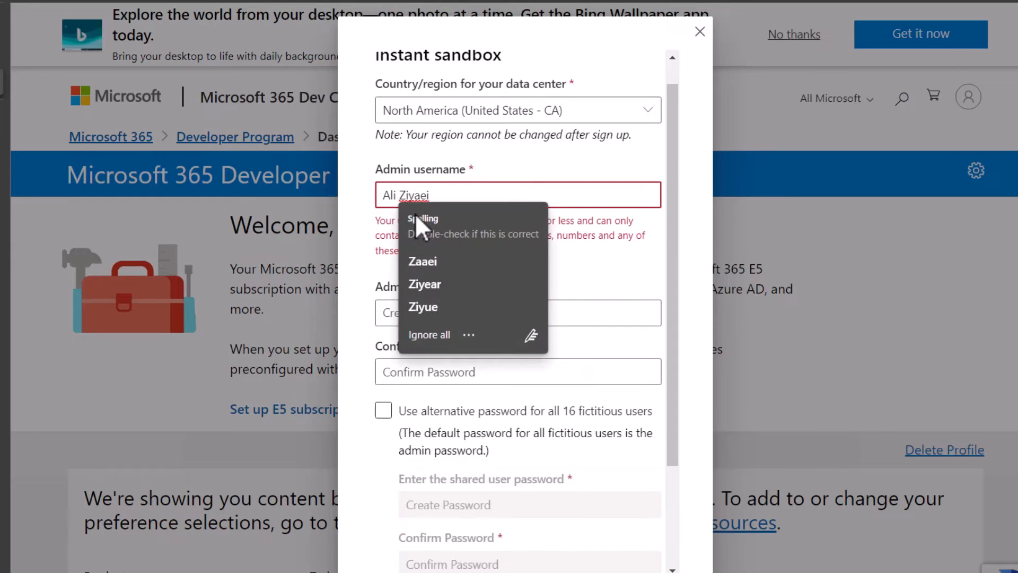
pyautogui.press('BackSpace')
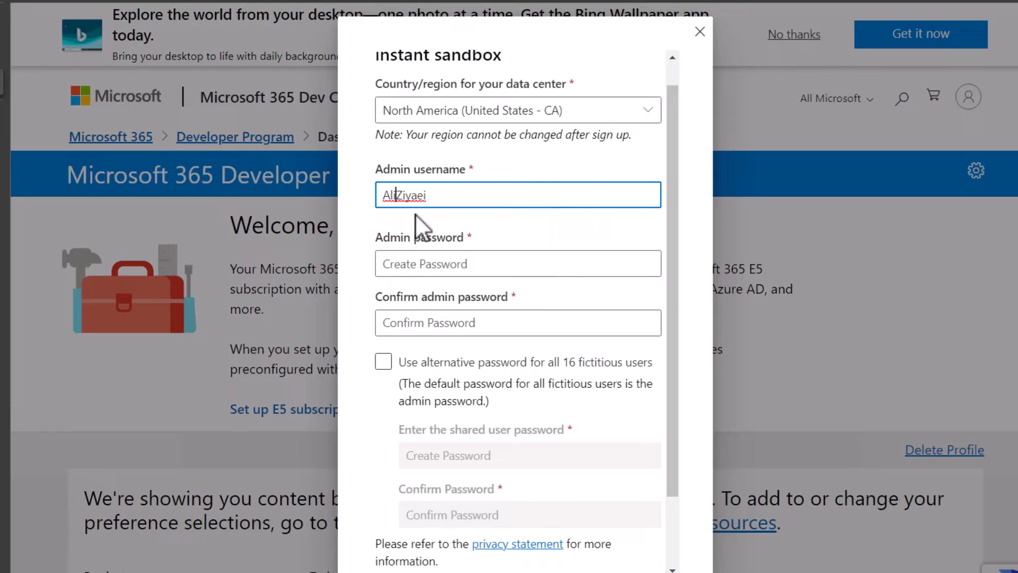
# Step: Enter the admin password for the instant sandbox and repeat it in the Confirm admin password field
pyautogui.click(436, 264)
pyautogui.write('********')
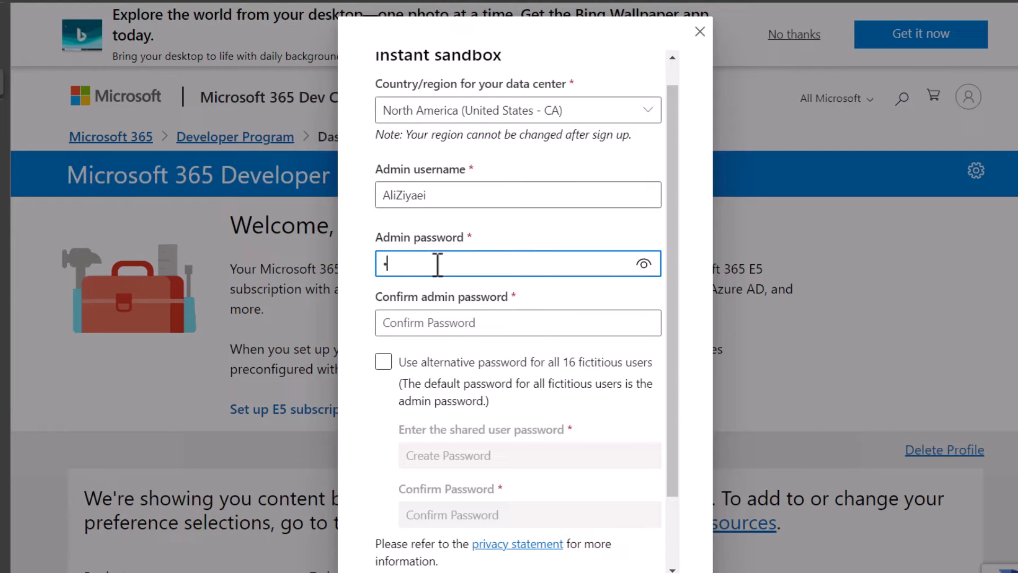
pyautogui.write('*********')
pyautogui.click(458, 322)
pyautogui.write('*************')
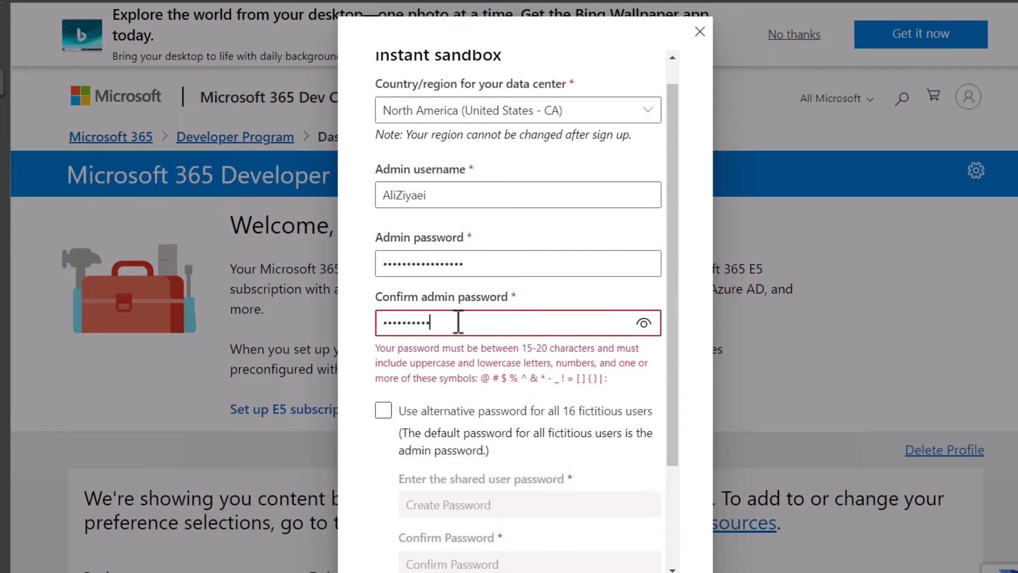
pyautogui.write('****')
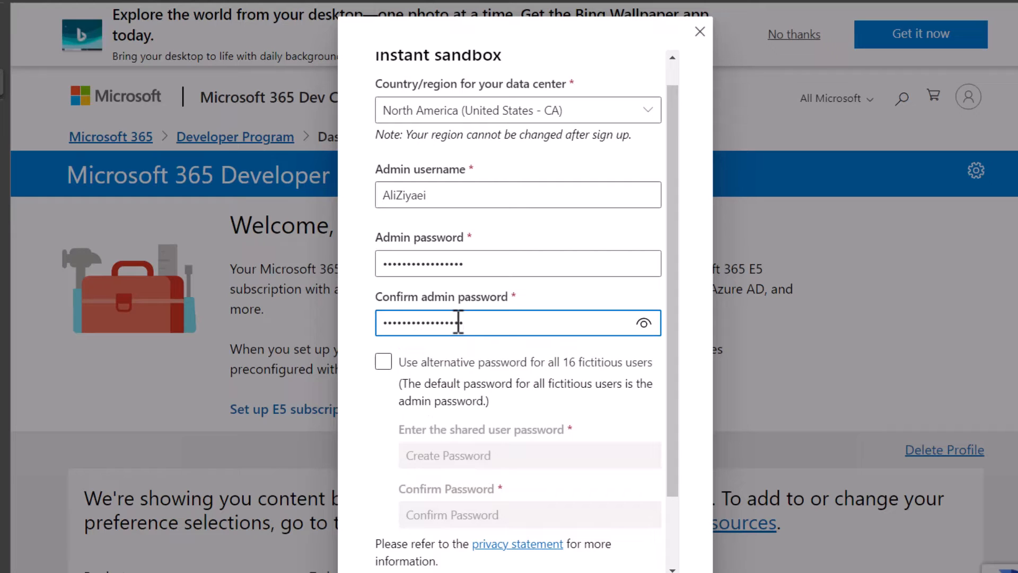
# Step: Continue the sandbox setup without an alternative password for the 16 fictitious users, and dismiss the offer to save the password
pyautogui.scroll(-1, 458, 322)
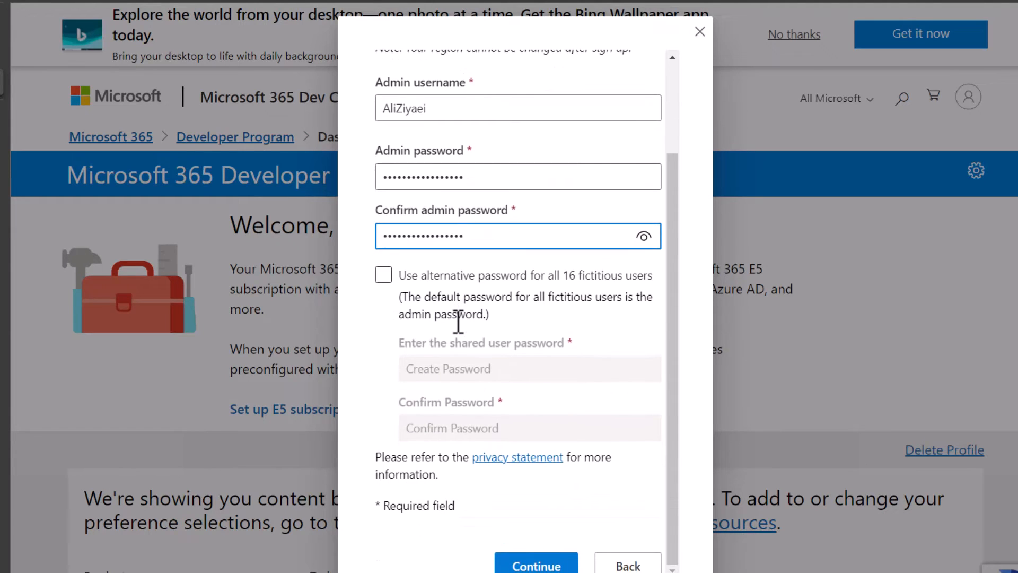
pyautogui.click(384, 278)
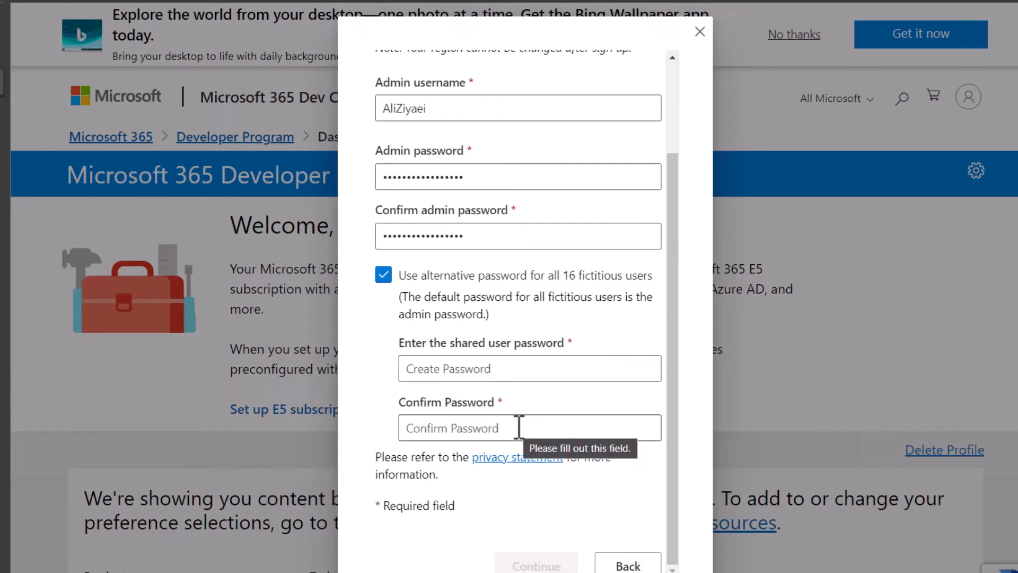
pyautogui.click(384, 275)
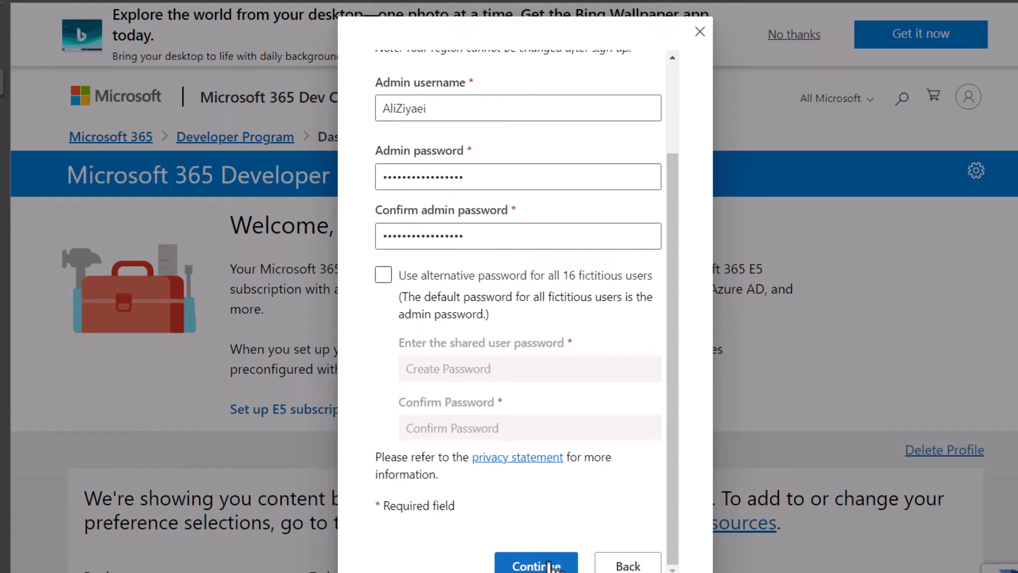
pyautogui.click(551, 566)
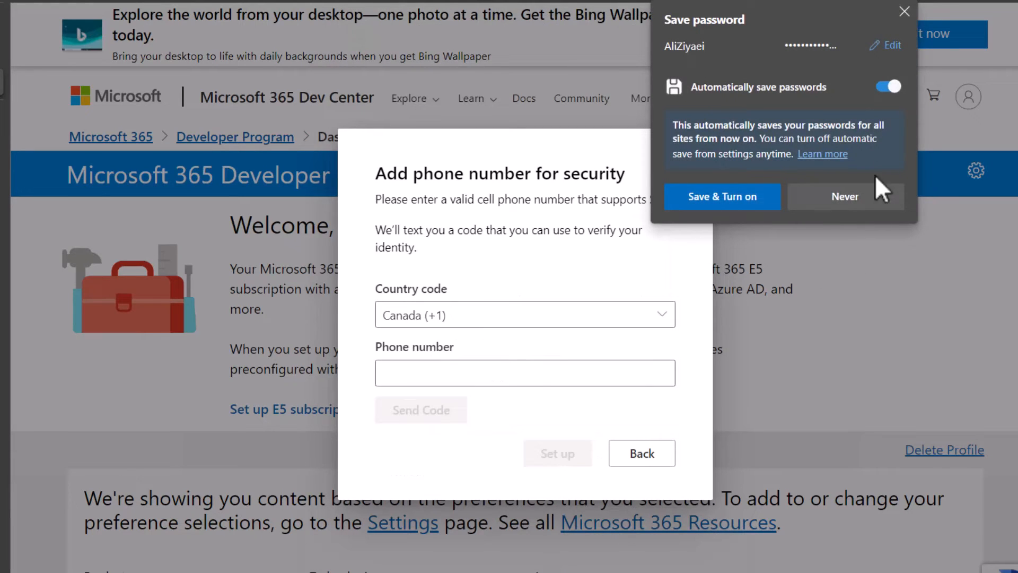
pyautogui.click(903, 13)
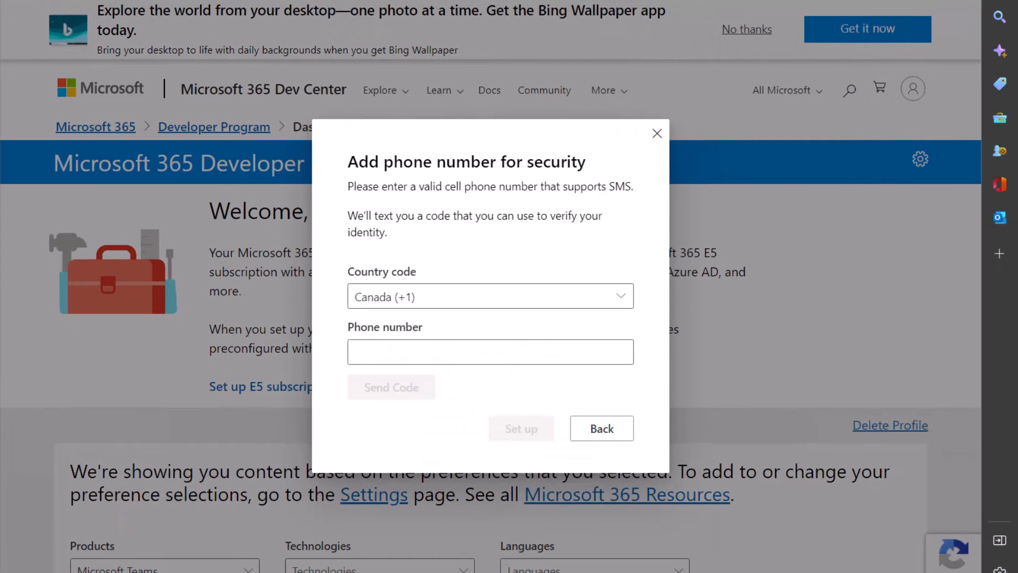
# Step: Enter the cell phone number with country code Canada (+1) and request the security code by text
pyautogui.click(417, 353)
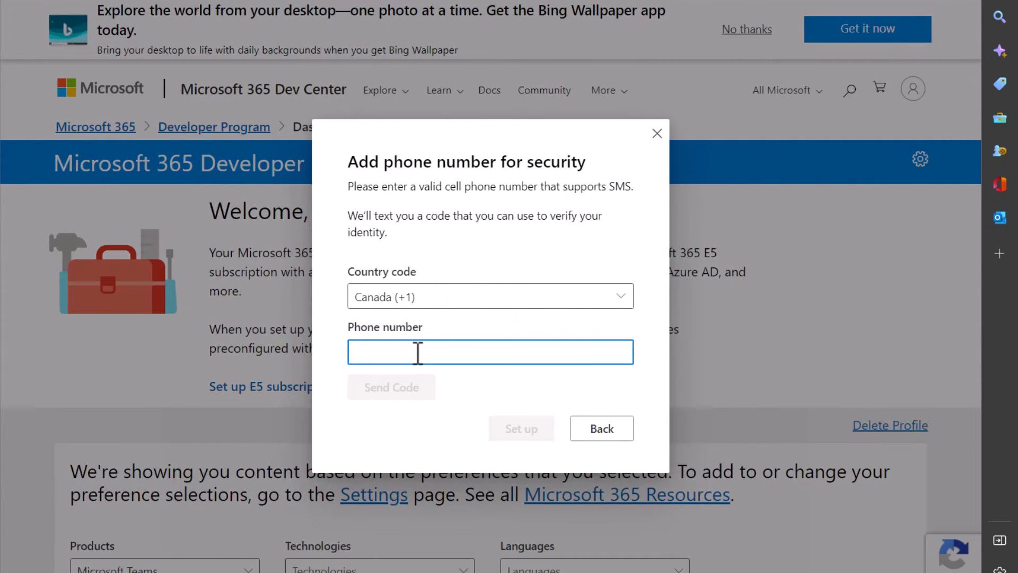
pyautogui.write('??????')
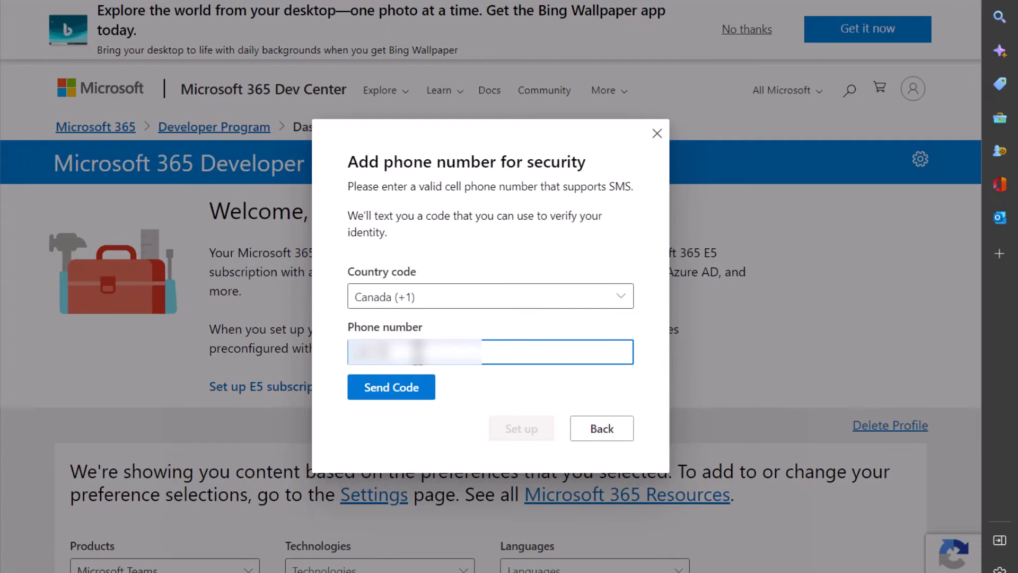
pyautogui.write('????')
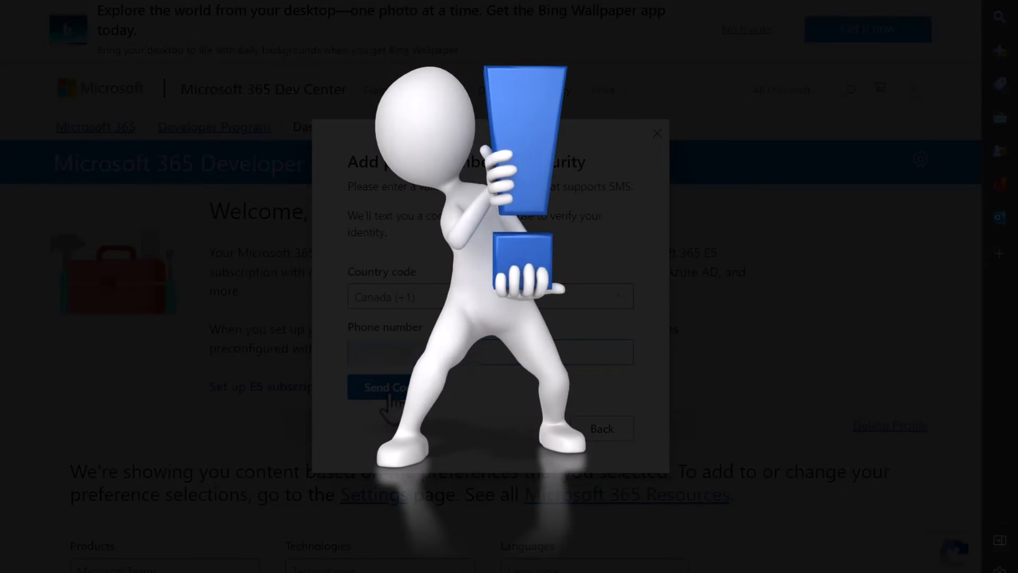
pyautogui.click(392, 387)
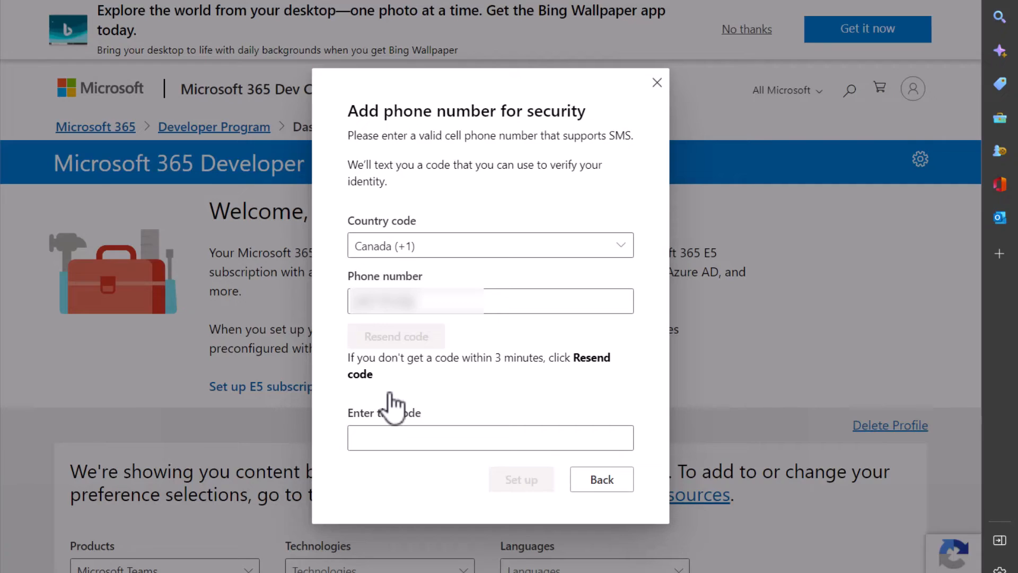
# Step: Enter the 5-digit verification code received by text and start setting up the sandbox
pyautogui.click(434, 439)
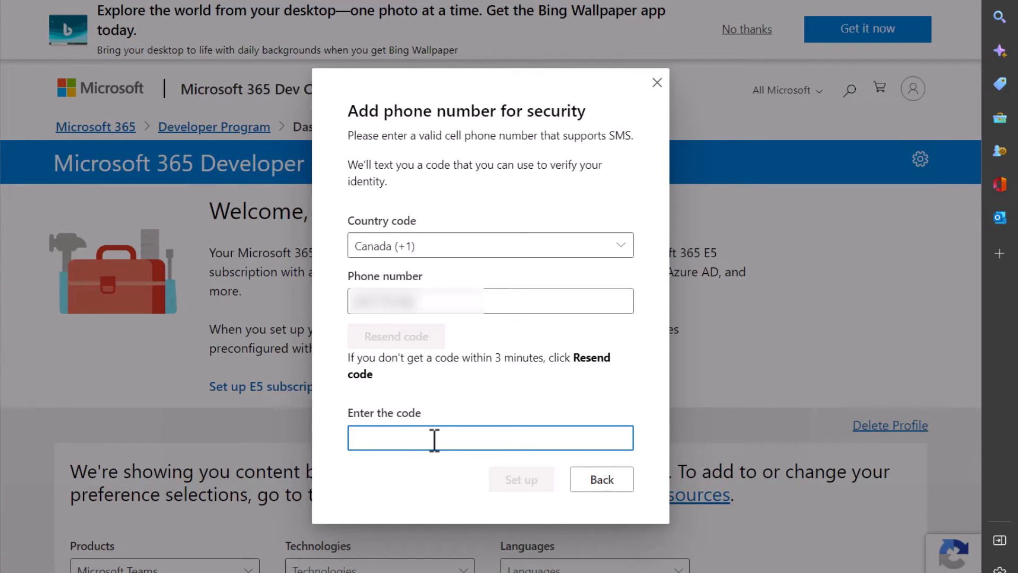
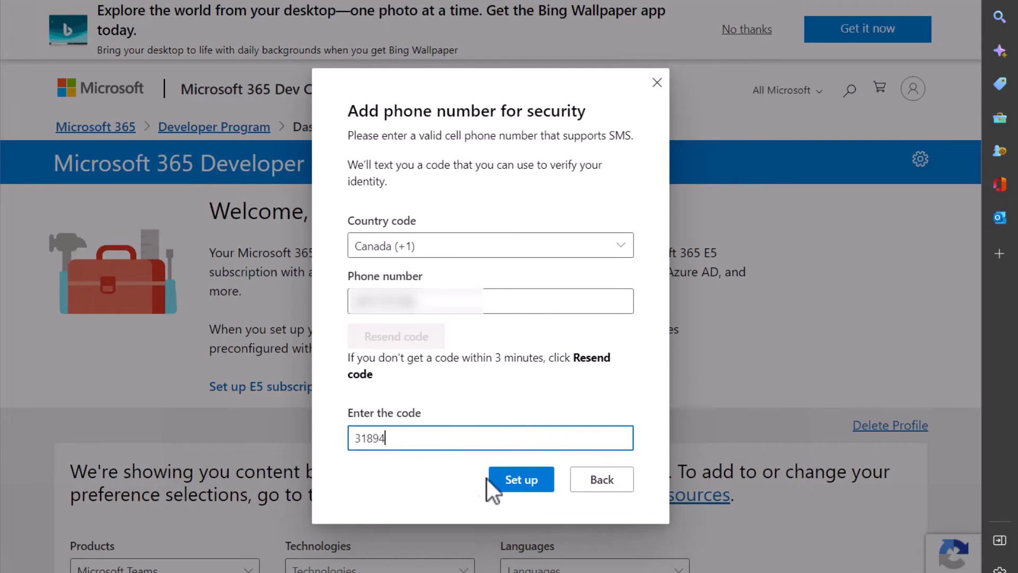
pyautogui.click(520, 479)
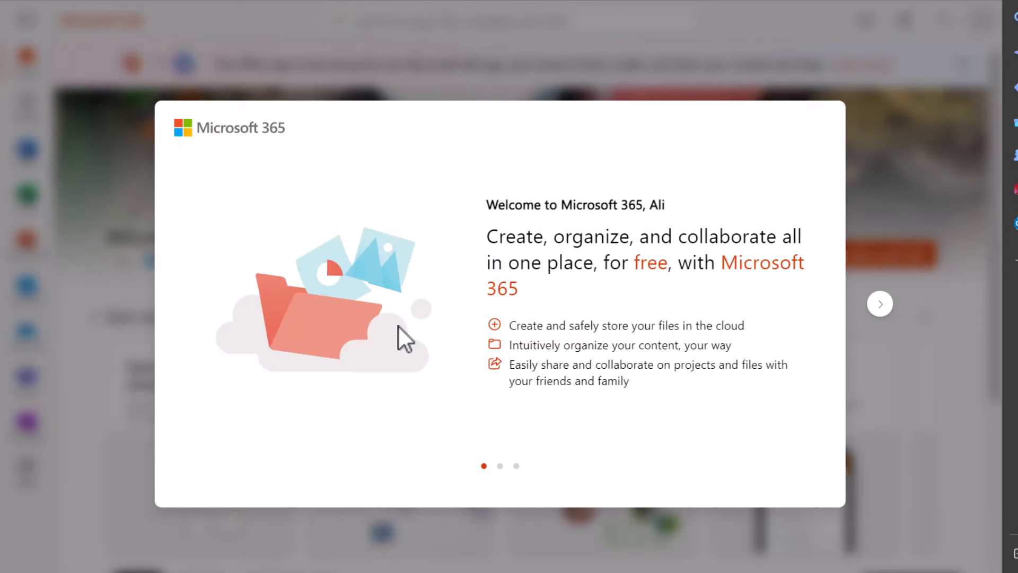
# Step: Advance the Microsoft 365 welcome tour, and sign in to the sandbox admin account with the admin password
pyautogui.click(879, 306)
pyautogui.click(880, 306)
pyautogui.click(880, 306)
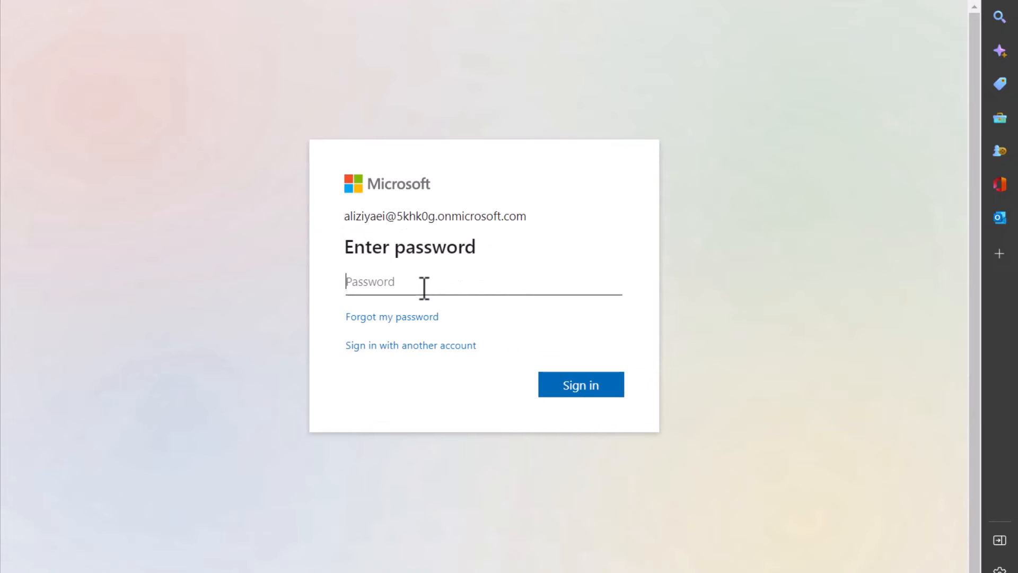
pyautogui.write('•••••••••••••••••')
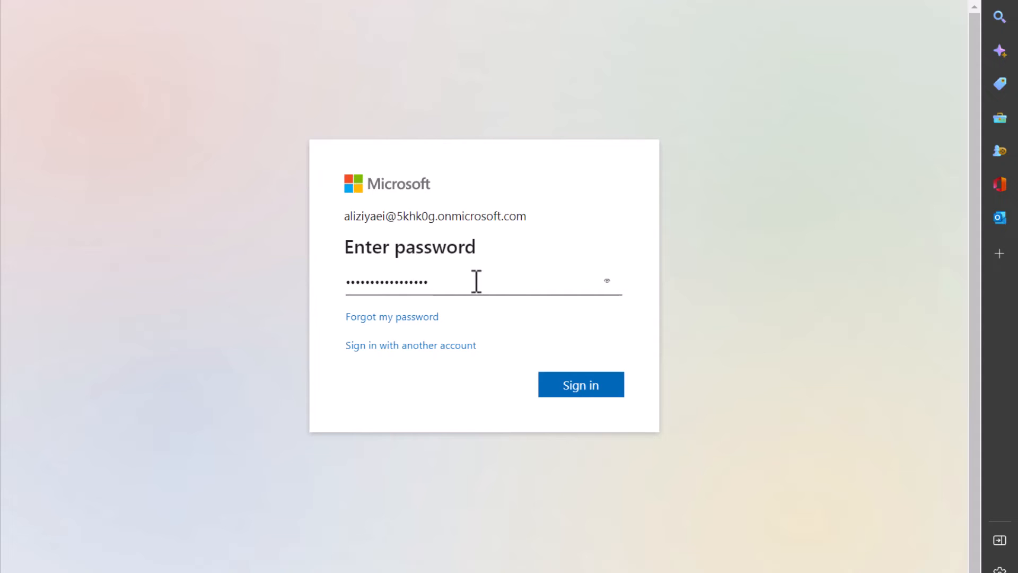
pyautogui.click(597, 389)
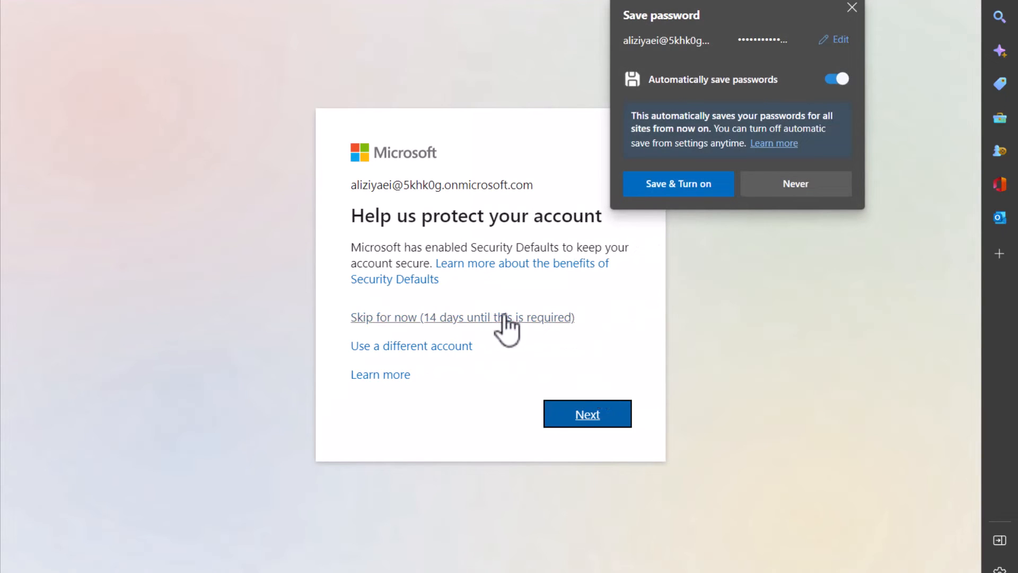
# Step: Skip the account protection setup for now, dismiss the password-saving offer, and continue into the Microsoft 365 for work welcome tour
pyautogui.click(504, 317)
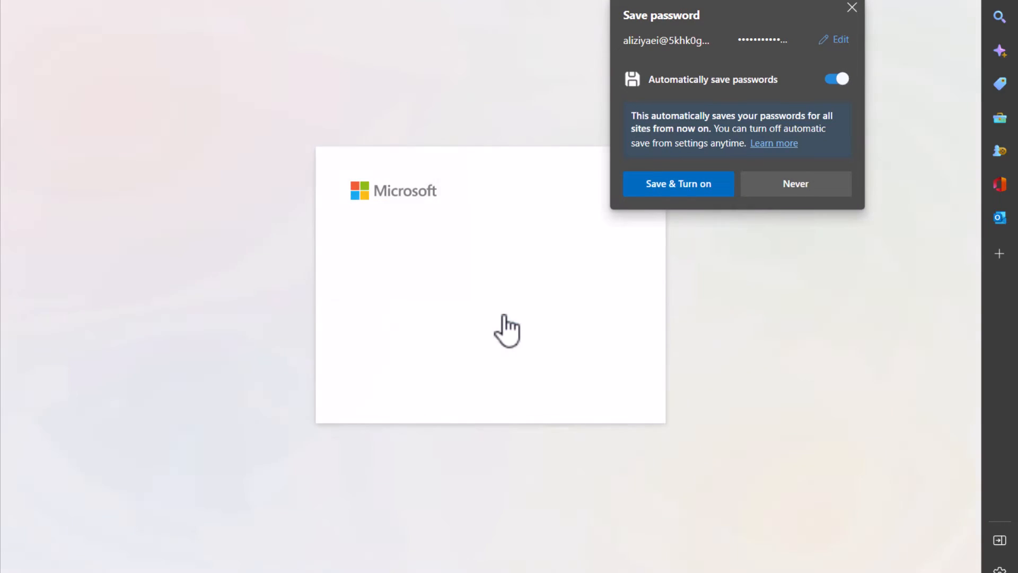
pyautogui.click(852, 8)
pyautogui.click(358, 336)
pyautogui.click(503, 374)
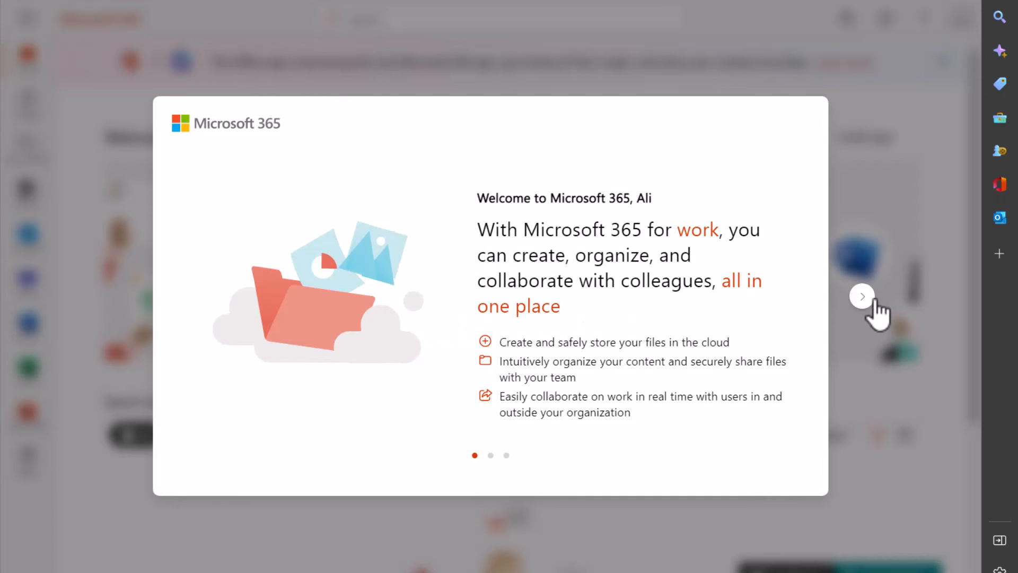
pyautogui.click(862, 296)
pyautogui.click(861, 296)
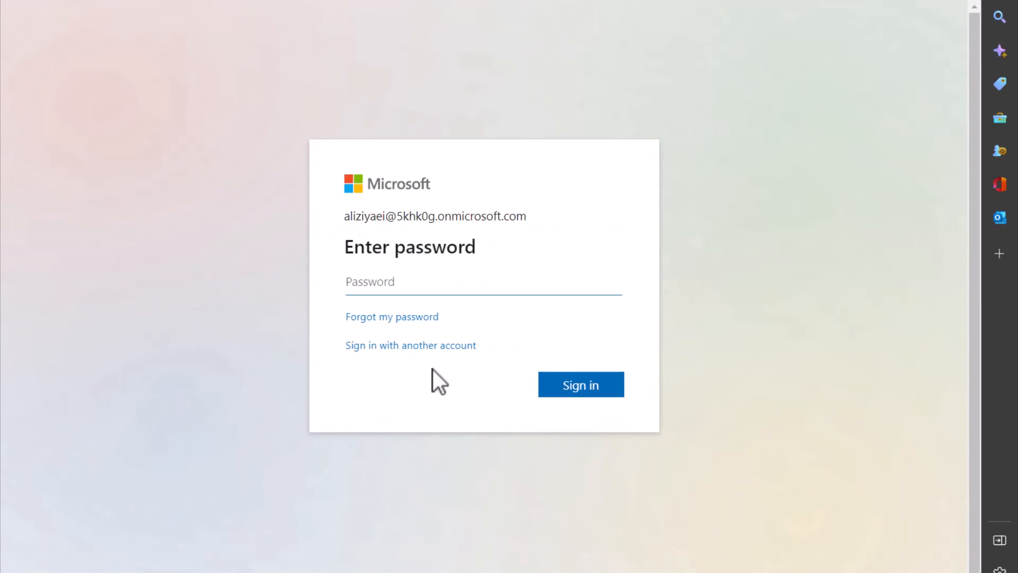
# Step: Sign in again to the sandbox admin account by entering the admin password
pyautogui.write('•••••••••••••••••')
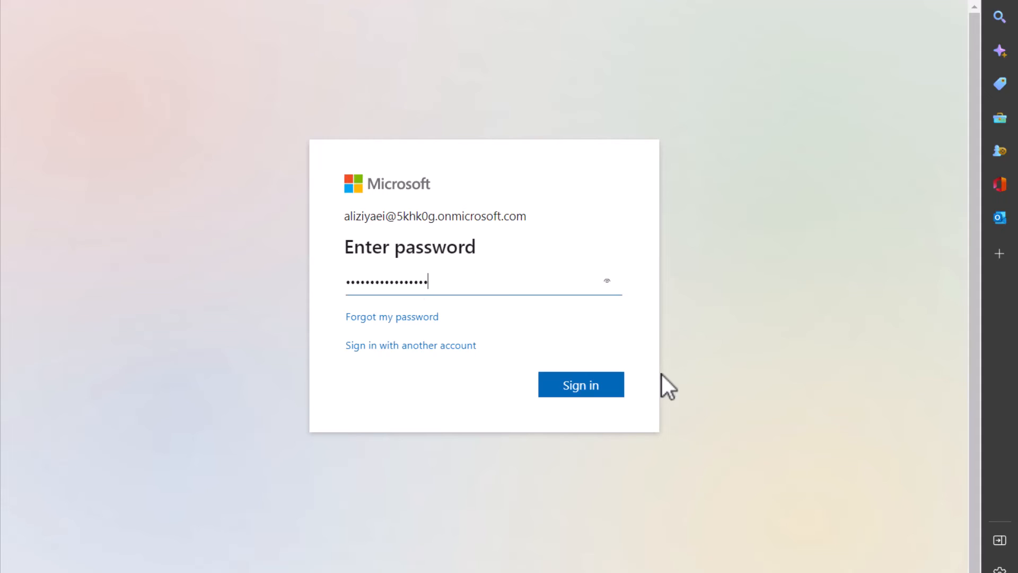
pyautogui.click(594, 387)
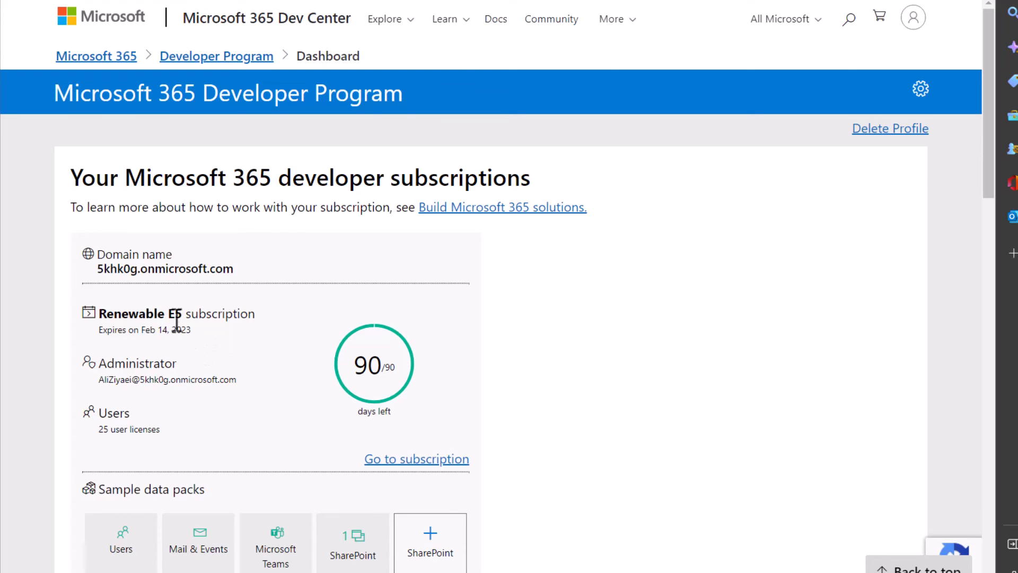
# Step: Open the E5 subscription from the developer dashboard and sign in with the sandbox admin account's password, without saving it in the browser
pyautogui.click(432, 460)
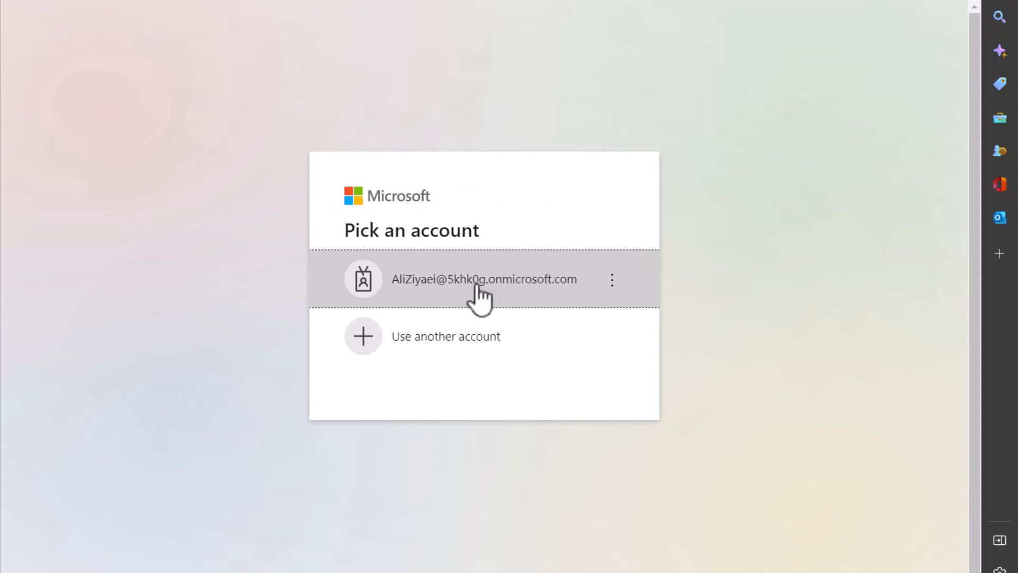
pyautogui.click(477, 286)
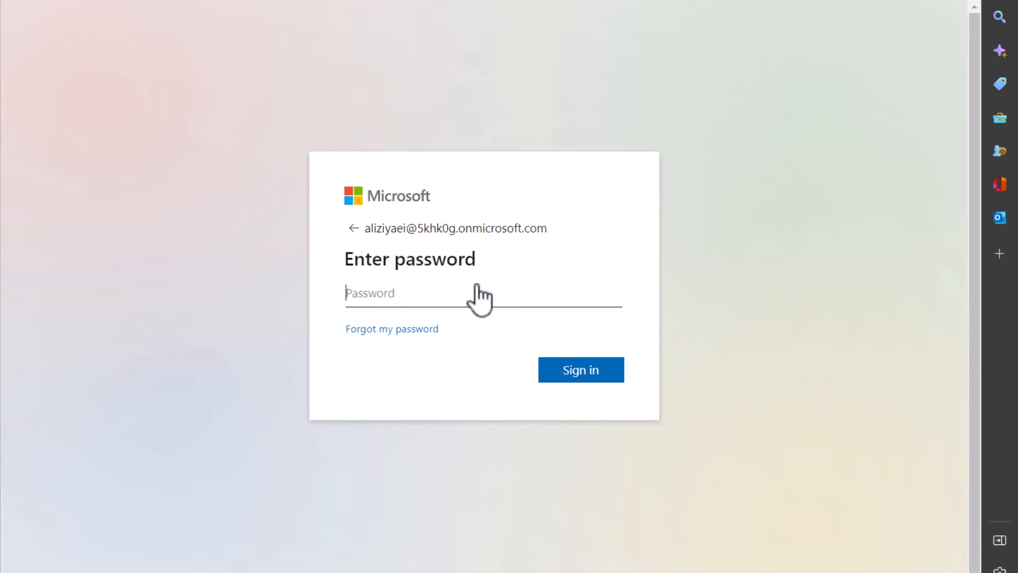
pyautogui.write('•••••••••••••••••')
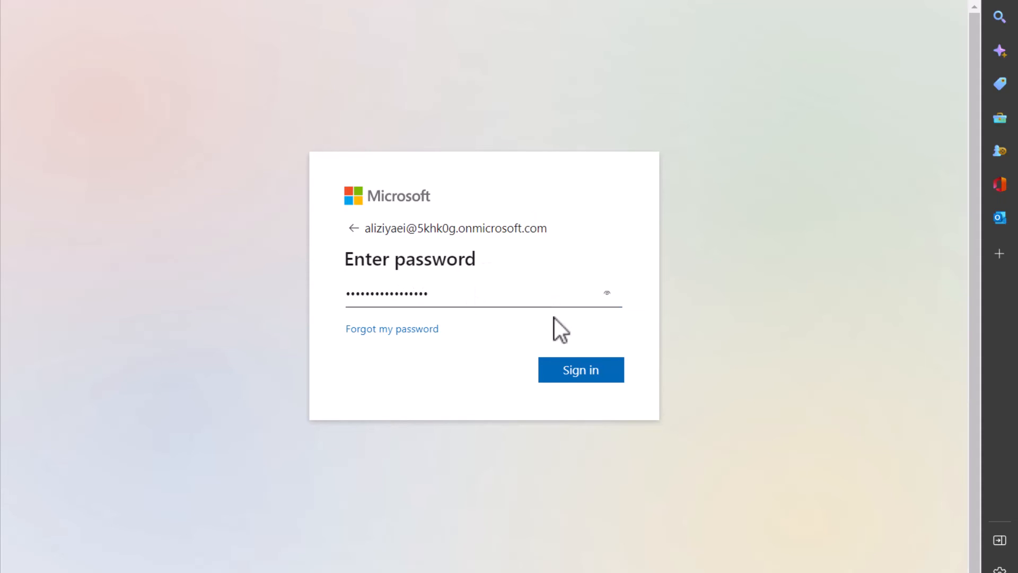
pyautogui.click(580, 378)
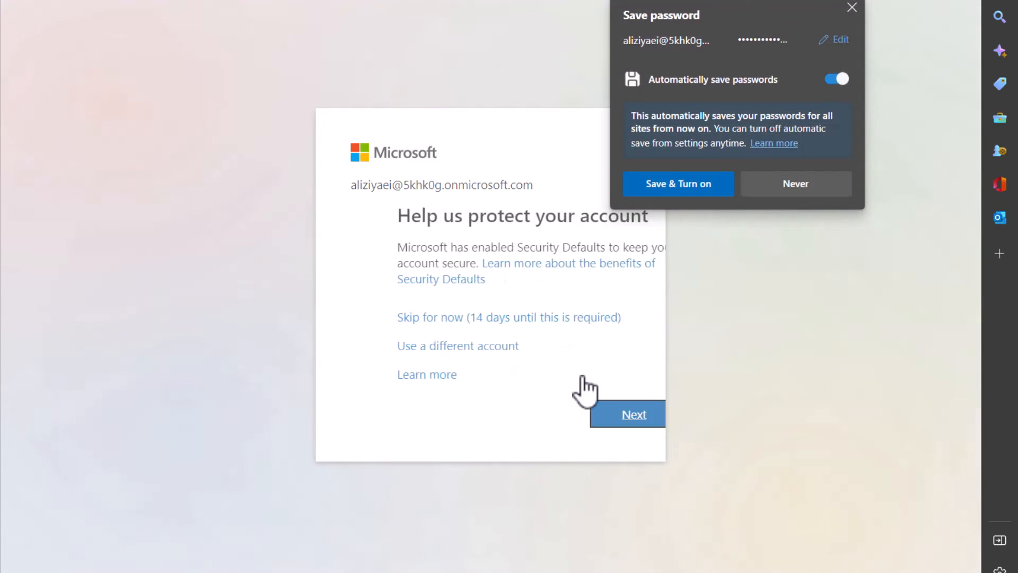
pyautogui.click(851, 8)
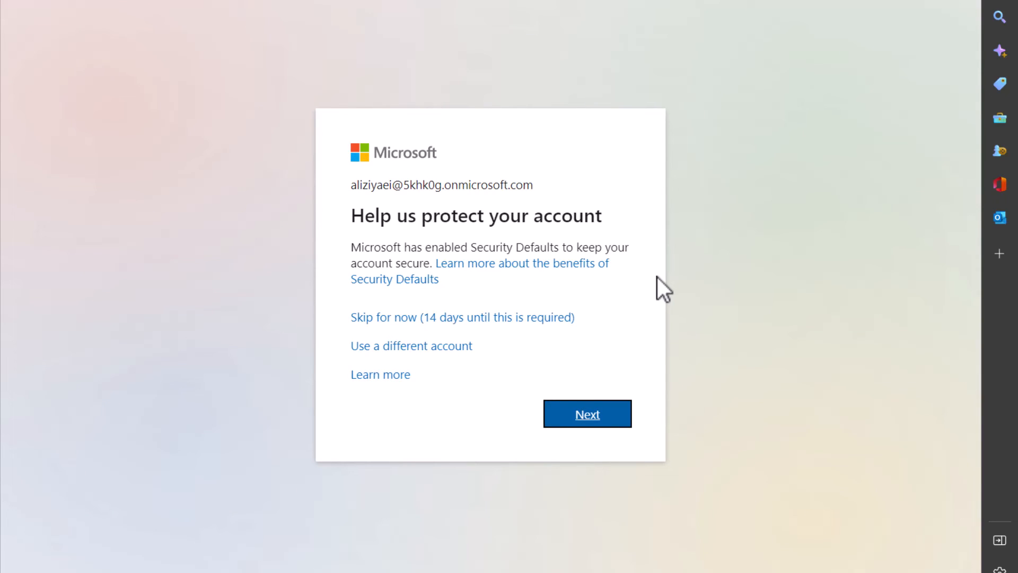
# Step: Proceed with protecting the account and choose Phone instead of Microsoft Authenticator as the verification method
pyautogui.click(573, 409)
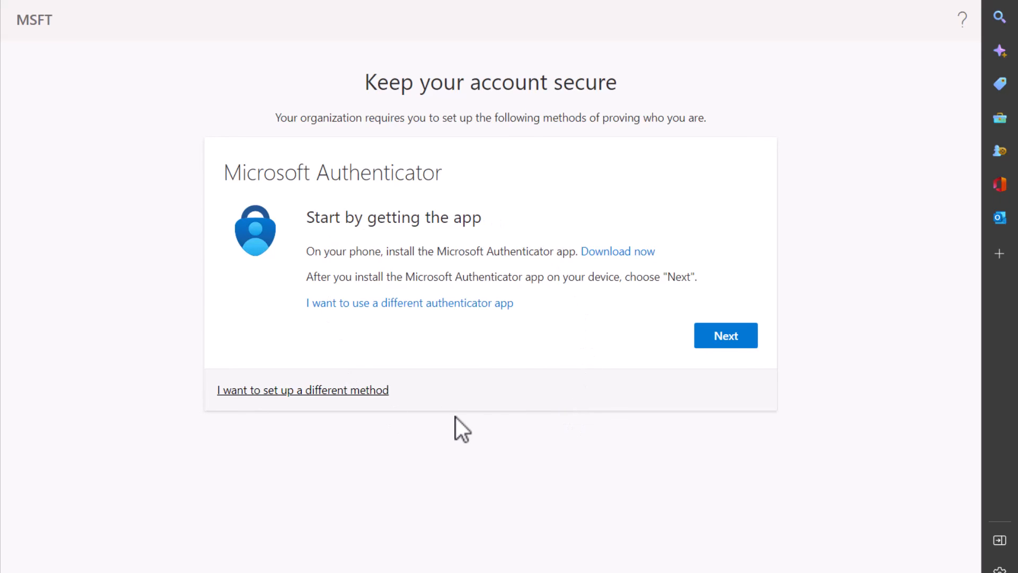
pyautogui.click(368, 393)
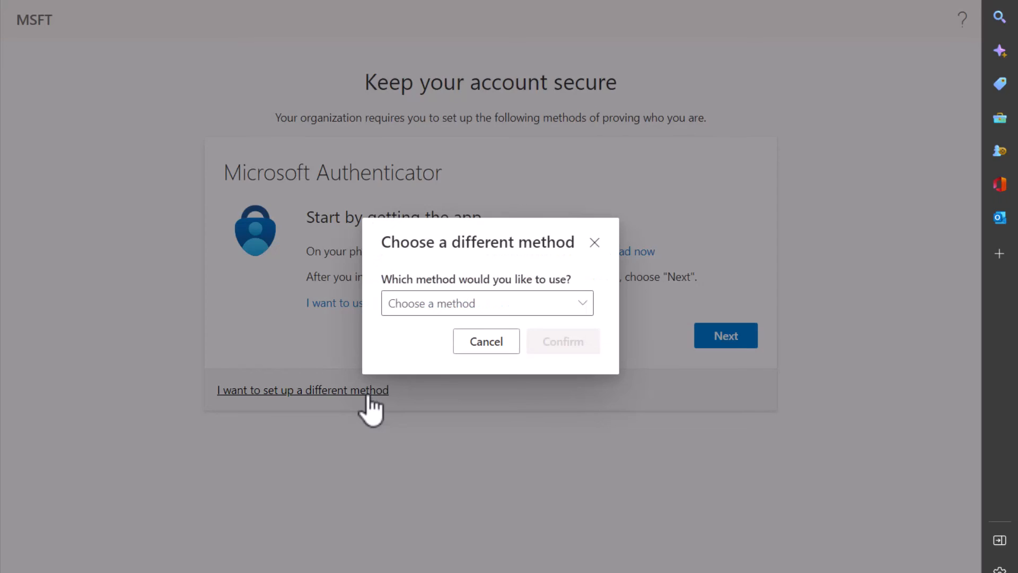
pyautogui.click(570, 305)
pyautogui.click(410, 329)
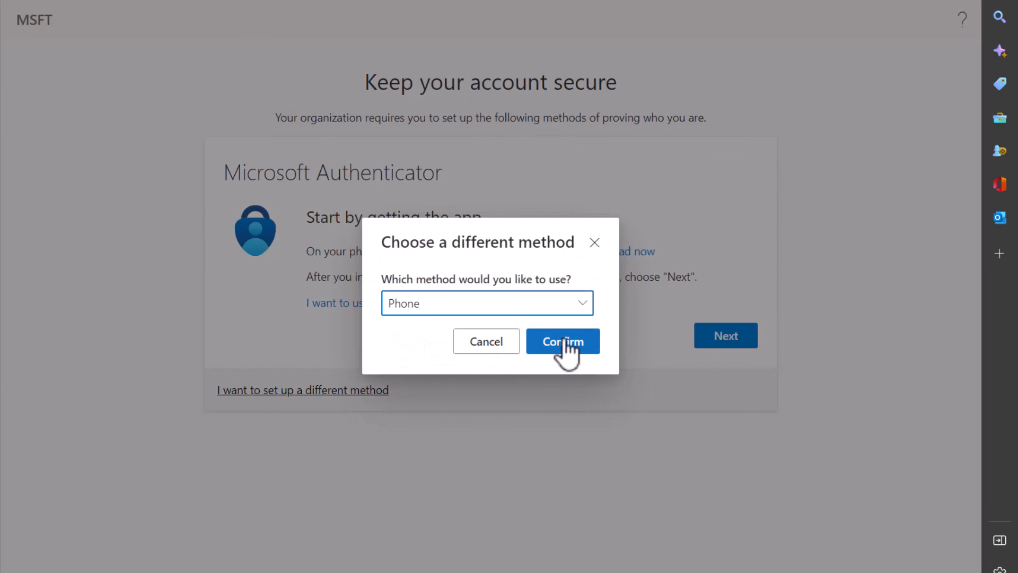
pyautogui.click(566, 344)
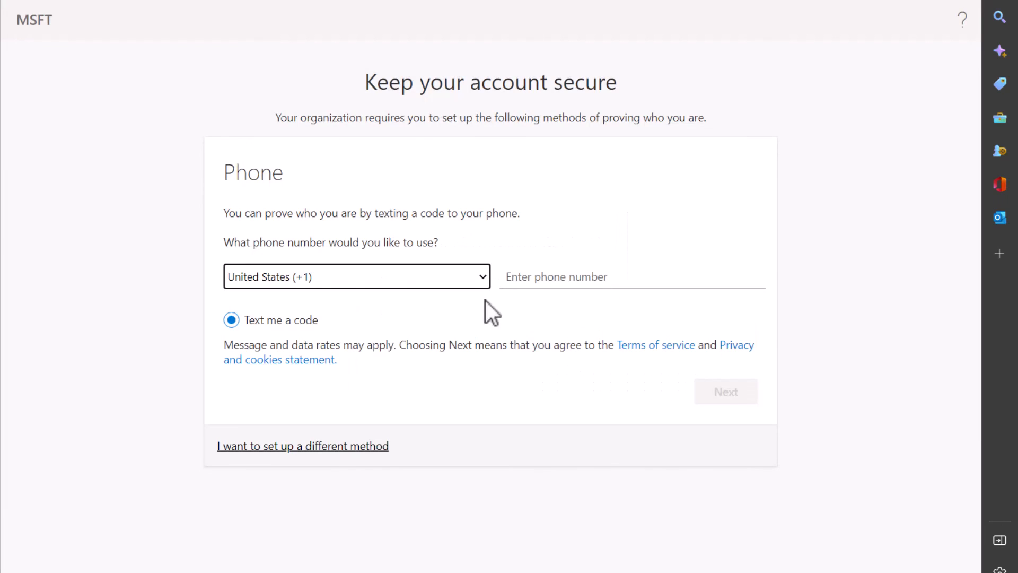
# Step: Set the country code to Canada (+1), enter the phone number, and request a text code for verification
pyautogui.click(480, 275)
pyautogui.write('cam')
pyautogui.scroll(-3, 374, 416)
pyautogui.click(375, 424)
pyautogui.click(544, 277)
pyautogui.write('**********')
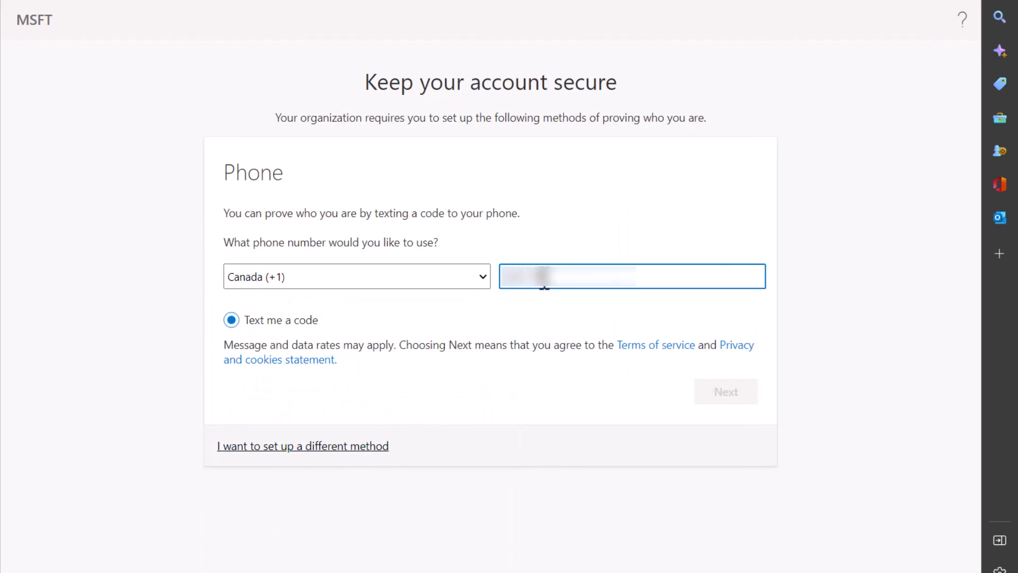
pyautogui.click(725, 393)
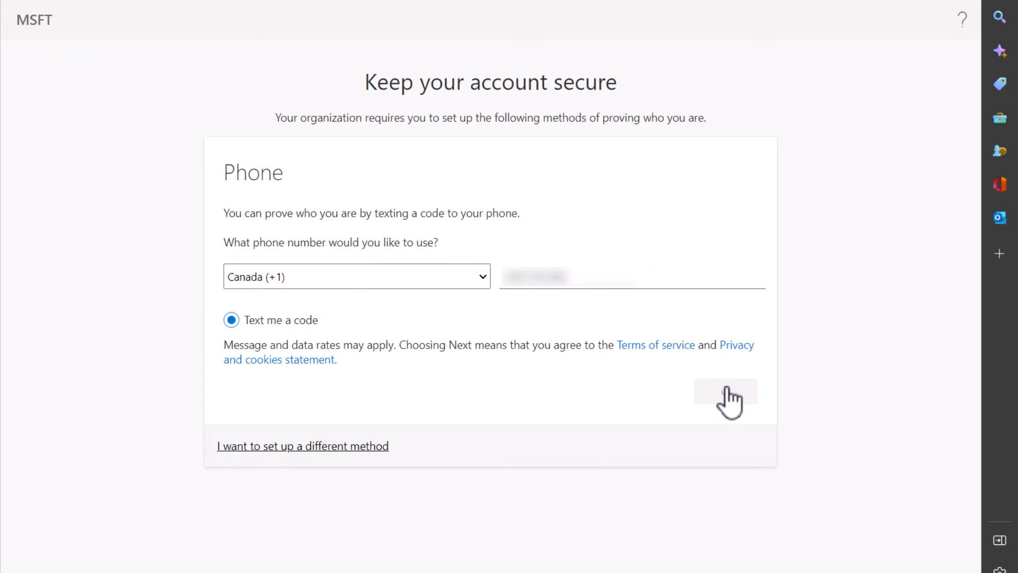
# Step: Enter the 6-digit verification code from the text message and finish the phone security setup
pyautogui.click(402, 233)
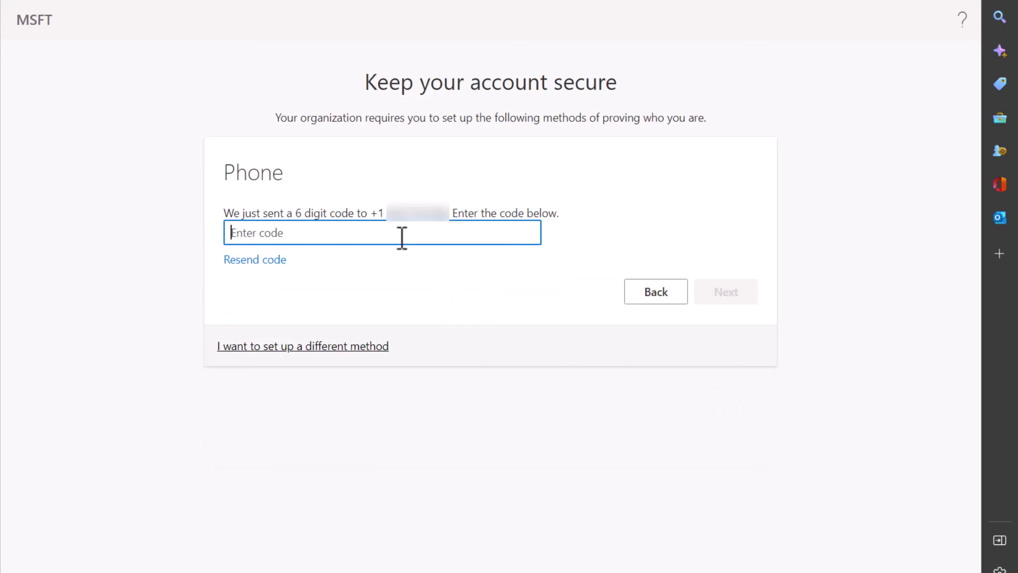
pyautogui.click(711, 297)
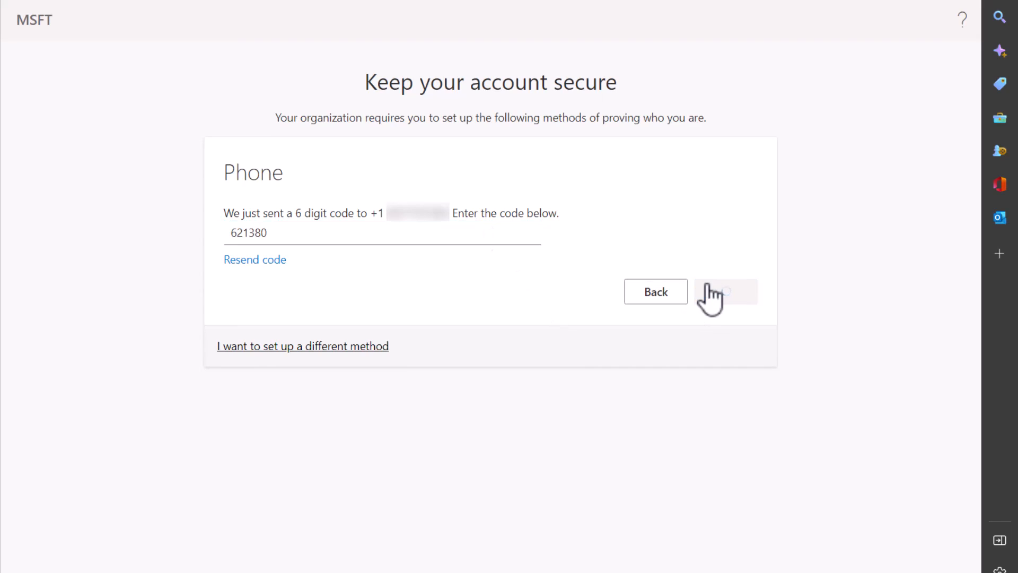
pyautogui.click(745, 255)
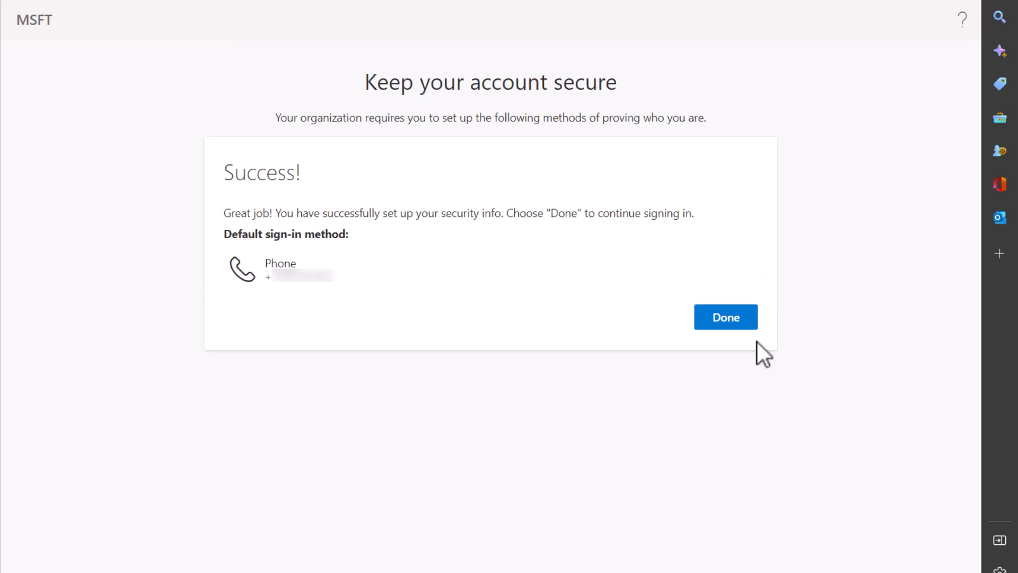
pyautogui.click(709, 337)
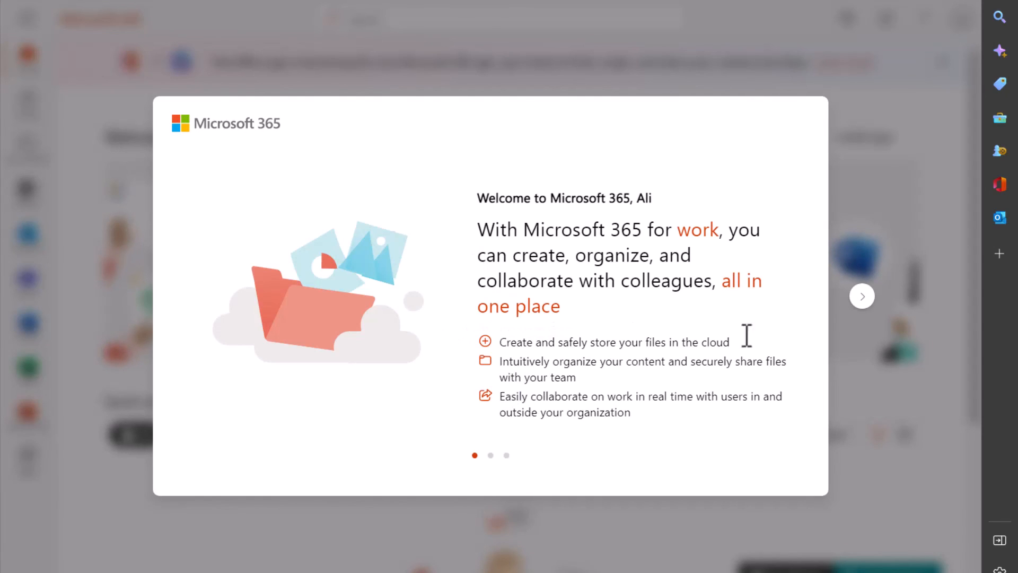
# Step: Complete the Microsoft 365 welcome tour, and dismiss the Find more apps tip and the Office app announcement banner
pyautogui.click(863, 297)
pyautogui.click(863, 296)
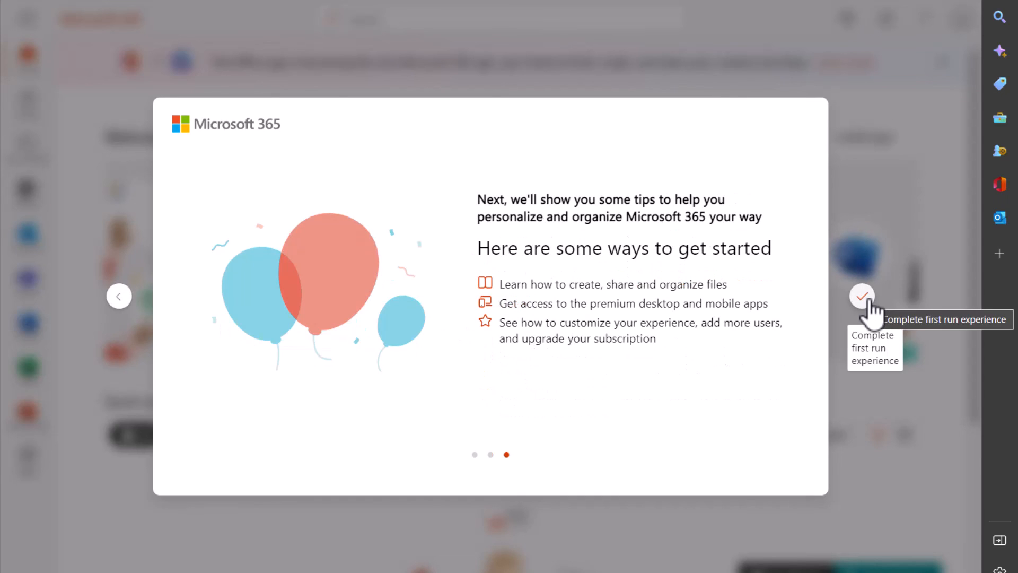
pyautogui.click(862, 296)
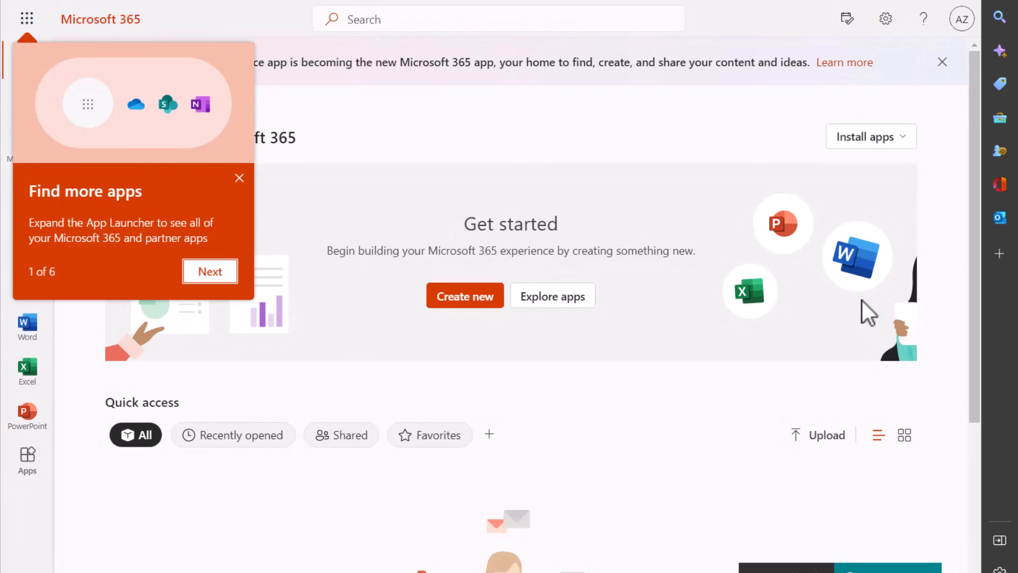
pyautogui.click(240, 176)
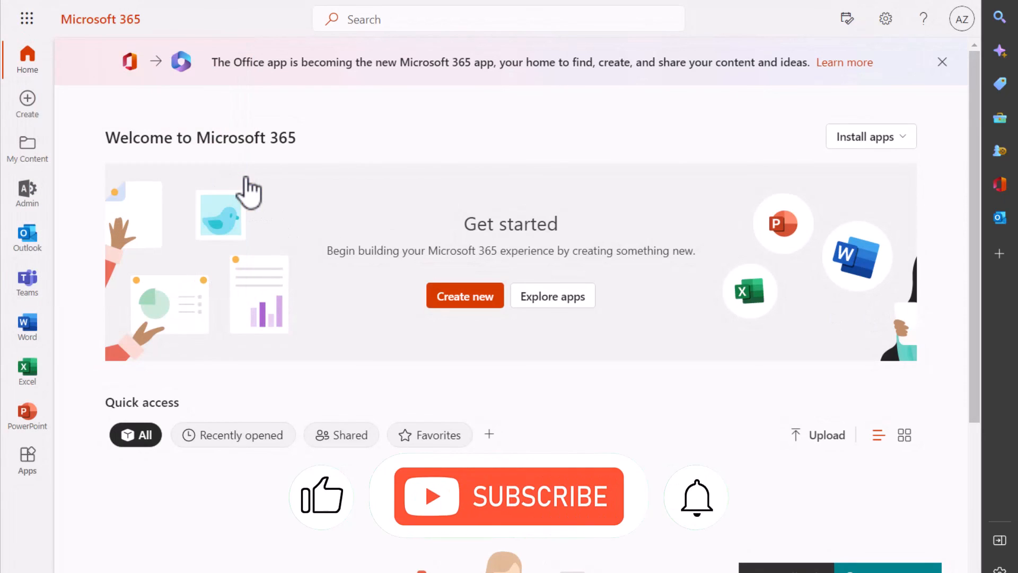
pyautogui.click(961, 20)
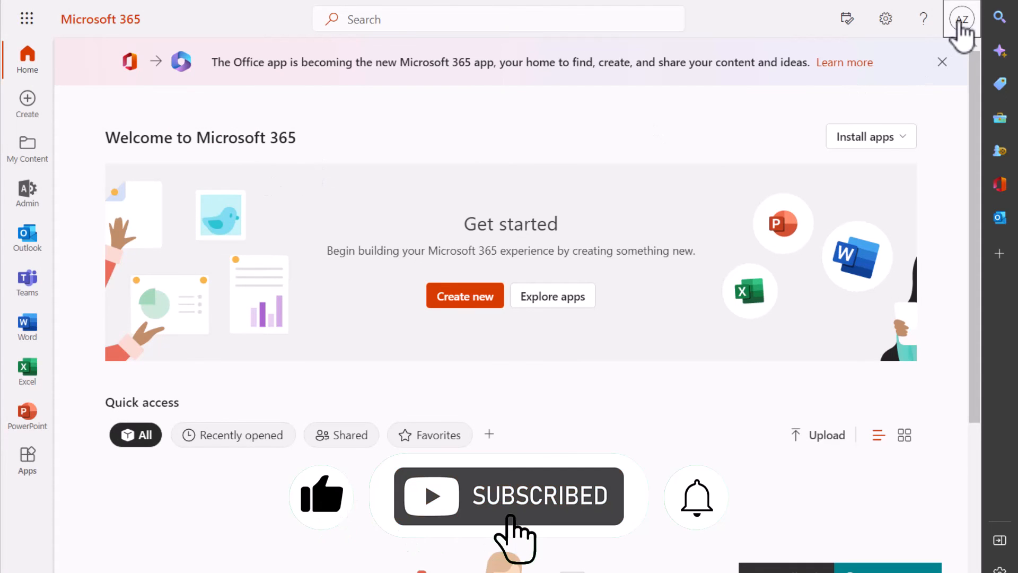
pyautogui.click(946, 59)
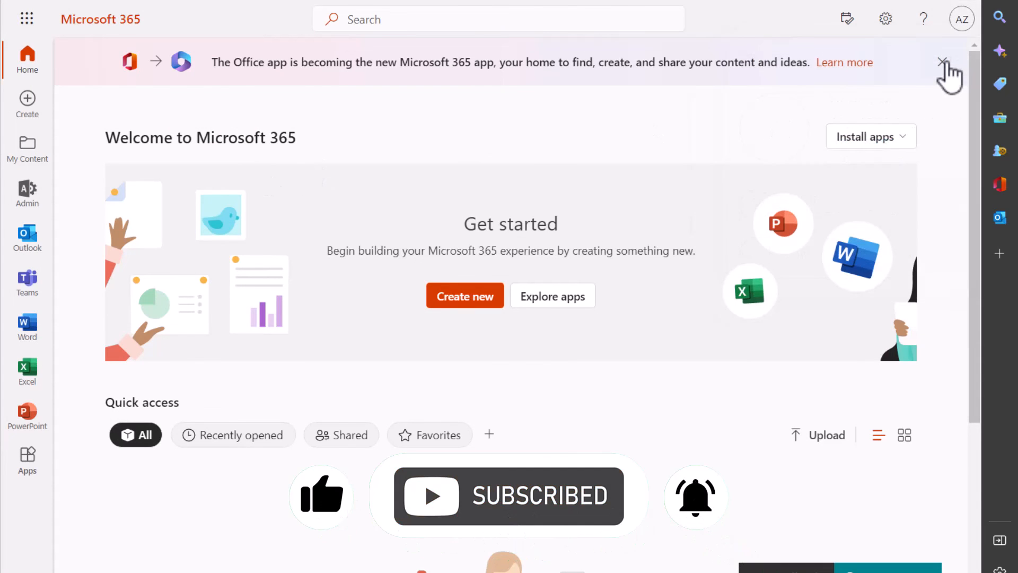